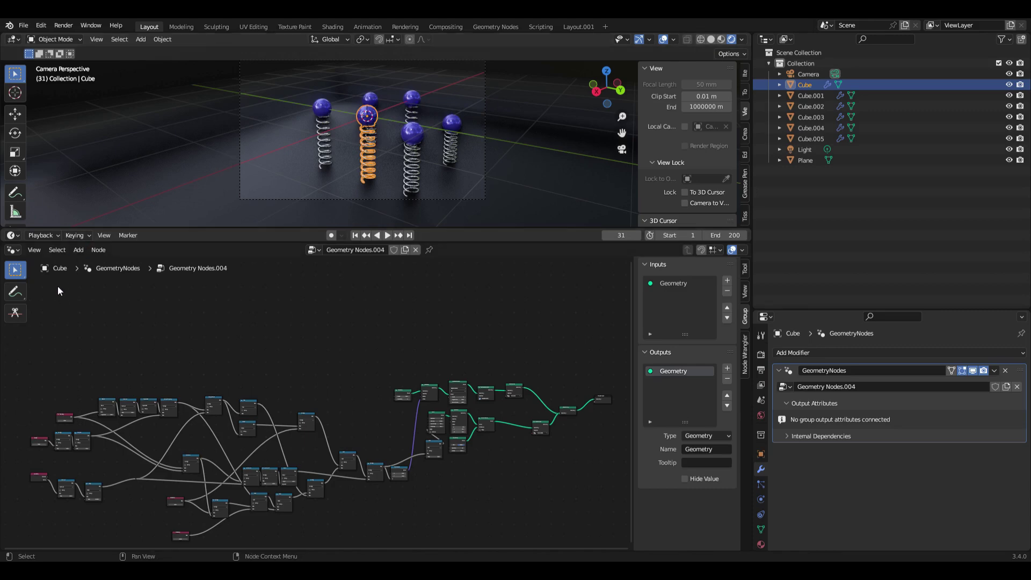
Annotate the empty node editor area above the node tree with a mass-spring-damper sketch labelled m, k and c
click(15, 293)
mouse_move(51, 286)
mouse_down()
mouse_move(49, 299)
mouse_move(78, 290)
mouse_move(78, 305)
mouse_move(59, 306)
mouse_move(61, 294)
mouse_move(71, 297)
mouse_move(38, 340)
mouse_up()
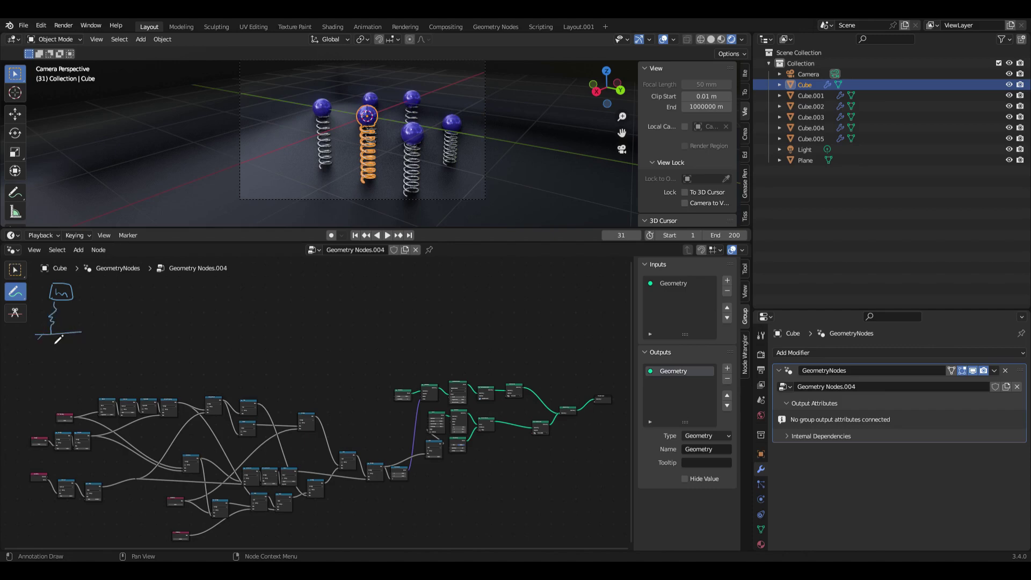
drag(68, 301, 68, 316)
mouse_move(84, 315)
mouse_down()
mouse_move(36, 317)
mouse_move(44, 325)
mouse_up()
Handwrite the equation of motion mü(t) + cu̇(t) + ku(t) = F(t) = 0 below the sketch and add a force arrow F to the mass
drag(8, 361, 28, 366)
drag(49, 356, 51, 367)
drag(77, 356, 89, 355)
drag(99, 352, 97, 361)
drag(143, 354, 153, 362)
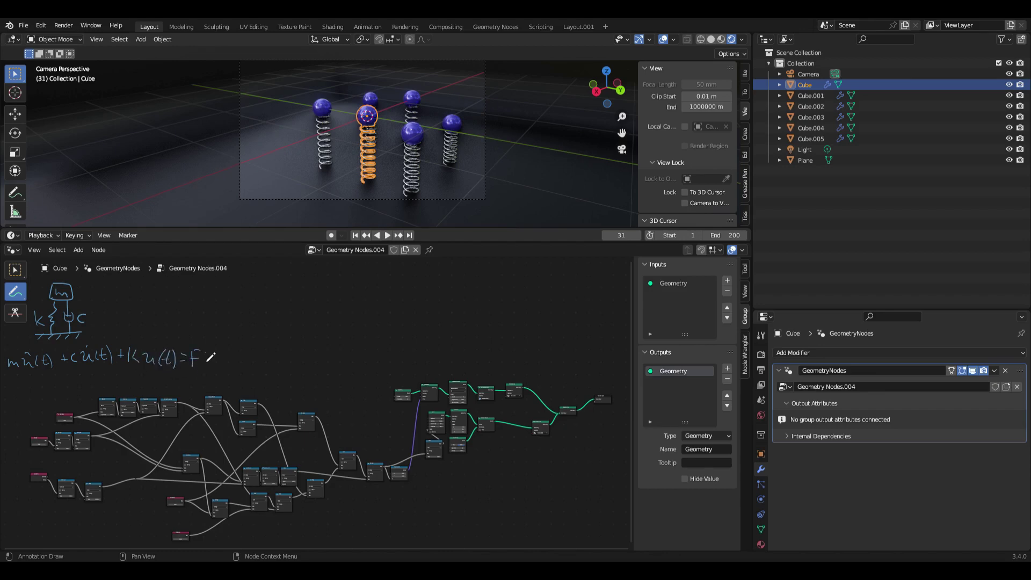
drag(205, 354, 217, 370)
drag(74, 294, 92, 293)
drag(221, 362, 246, 367)
Write the initial conditions u₀, u̇₀ under the equation, label the mass motion u, u̇, ü, and start the solution with u(t)
mouse_move(12, 381)
mouse_down()
mouse_move(34, 397)
mouse_move(60, 389)
mouse_up()
click(53, 380)
drag(98, 292, 147, 293)
click(143, 283)
drag(154, 290, 214, 311)
click(159, 283)
click(163, 282)
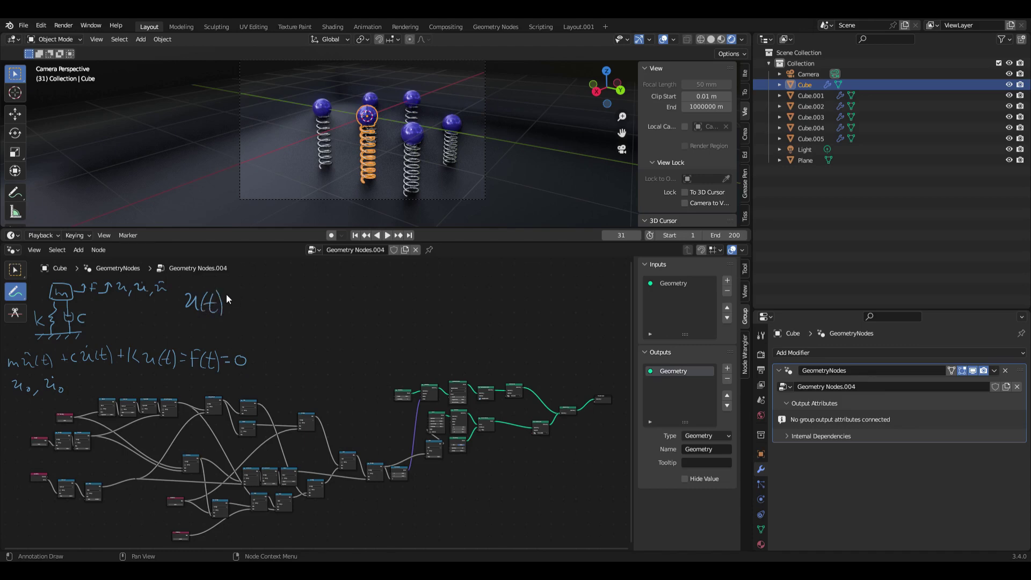
Continue the solution with = e^(−ζωₙt) and write the damping ratio definition ζ = c/c_cr below it
drag(250, 306, 252, 302)
drag(259, 283, 311, 283)
mouse_move(276, 323)
mouse_down()
mouse_move(278, 339)
mouse_move(292, 325)
mouse_up()
mouse_move(287, 328)
mouse_down()
mouse_move(308, 325)
mouse_move(323, 342)
mouse_up()
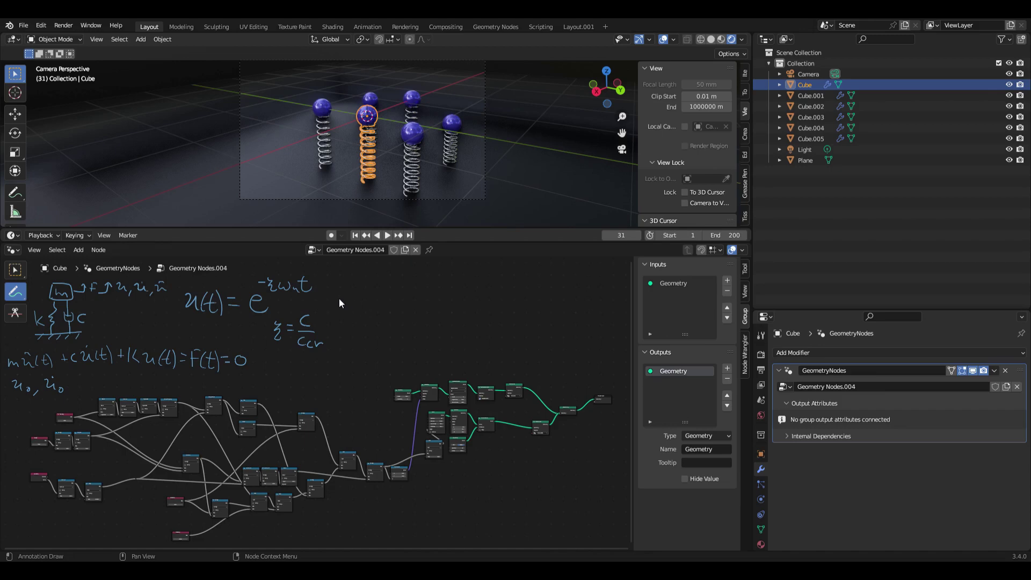
Complete the handwritten solution with the bracketed term (u₀cos(ω_d t) + (u̇₀ + ζωₙu₀)/ω_d · sin(ω_d t))
mouse_move(325, 275)
mouse_down()
mouse_move(316, 302)
mouse_move(398, 297)
mouse_move(407, 306)
mouse_move(425, 294)
mouse_move(425, 306)
mouse_up()
drag(457, 275, 491, 275)
mouse_move(487, 271)
mouse_down()
mouse_move(501, 289)
mouse_move(550, 279)
mouse_up()
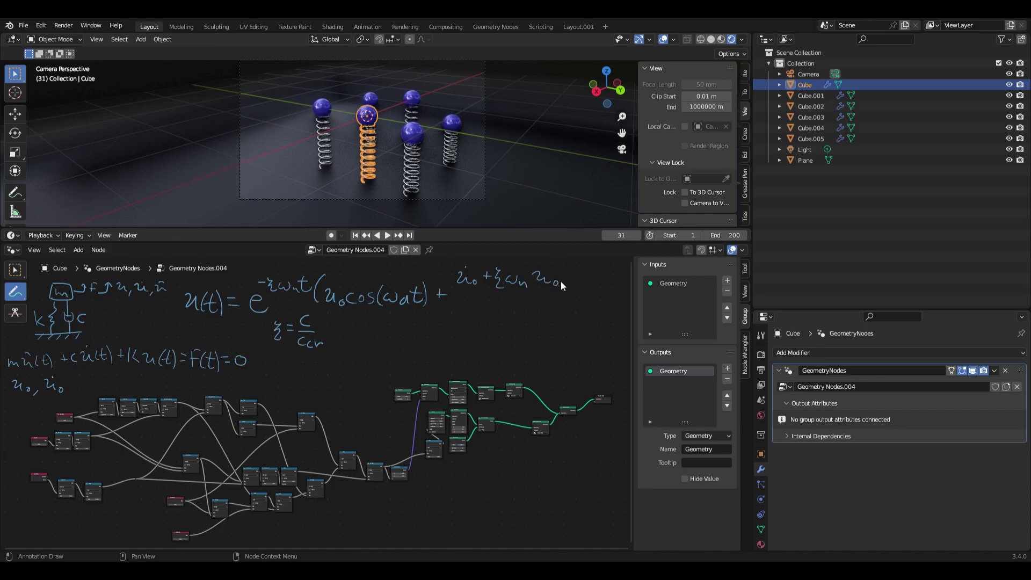
drag(462, 293, 547, 293)
drag(481, 304, 507, 314)
mouse_move(562, 293)
mouse_down()
mouse_move(557, 302)
mouse_move(570, 300)
mouse_up()
mouse_move(589, 299)
mouse_down()
mouse_move(604, 306)
mouse_move(613, 295)
mouse_move(613, 305)
mouse_move(620, 296)
mouse_move(611, 318)
mouse_up()
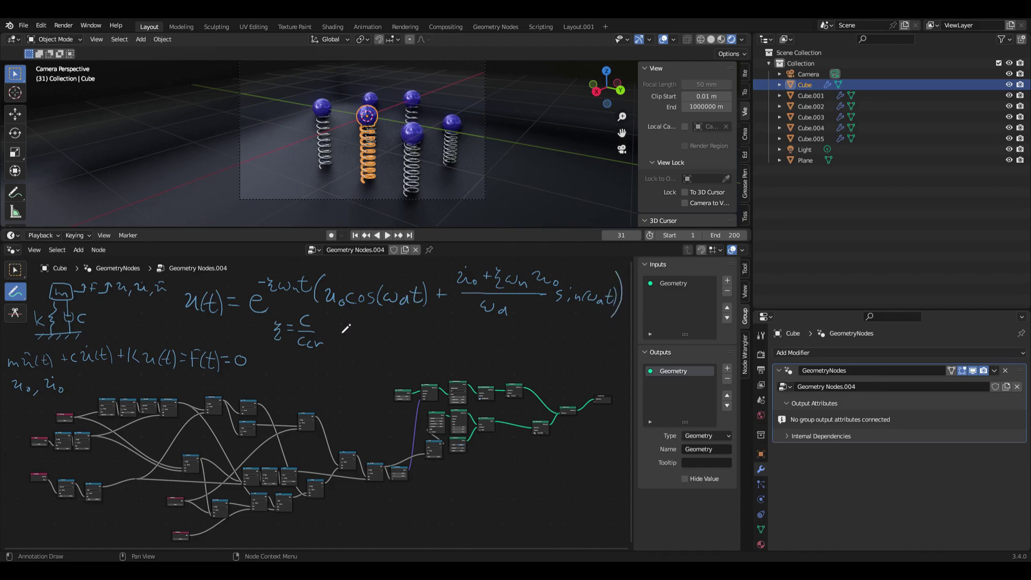
Write the frequency definitions ωₙ = √(k/m) and ω_d = ωₙ√(1 − ζ²) below the solution
drag(341, 327, 384, 331)
mouse_move(378, 334)
mouse_down()
mouse_move(422, 317)
mouse_move(419, 349)
mouse_move(482, 335)
mouse_move(522, 356)
mouse_move(568, 328)
mouse_move(598, 328)
mouse_move(575, 341)
mouse_move(596, 343)
mouse_up()
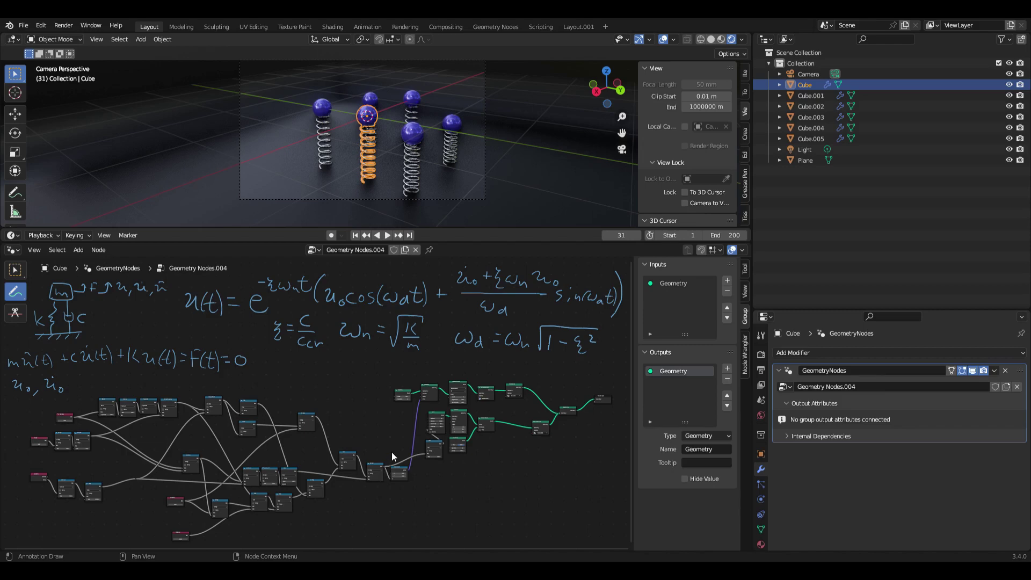
Annotate the Damping node with ζ, the damped frequency output with ω_d, and the Power node chain with √(1 − ζ²)
scroll(288, 403, up, 2)
middle_drag(169, 409, 256, 406)
scroll(256, 402, up, 4)
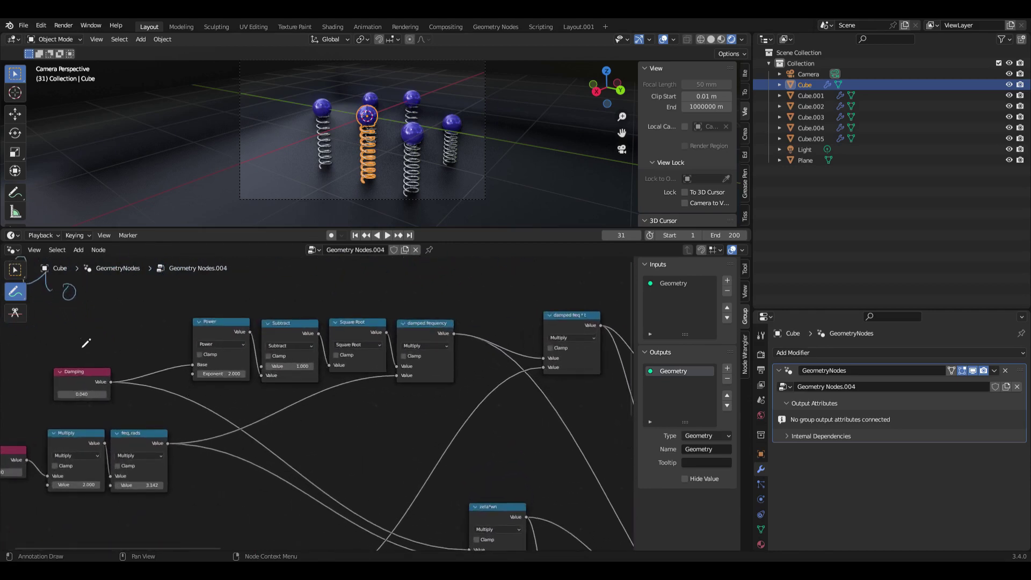
drag(81, 339, 95, 356)
drag(462, 319, 482, 332)
mouse_move(222, 292)
mouse_down()
mouse_move(233, 302)
mouse_move(240, 295)
mouse_move(220, 301)
mouse_up()
mouse_move(203, 293)
mouse_down()
mouse_move(198, 312)
mouse_move(216, 287)
mouse_move(247, 291)
mouse_up()
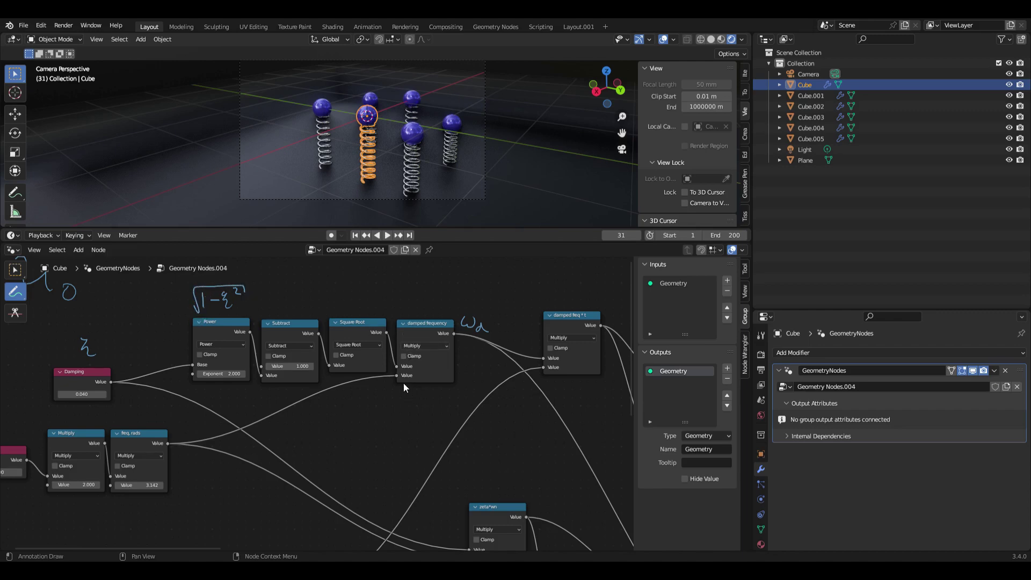
Annotate the natural frequency nodes with fₙ, 2, π and ωₙ in rads/s, and add ωₙ beside the √(1 − ζ²) label
ctrl+scroll(419, 330, up, 5)
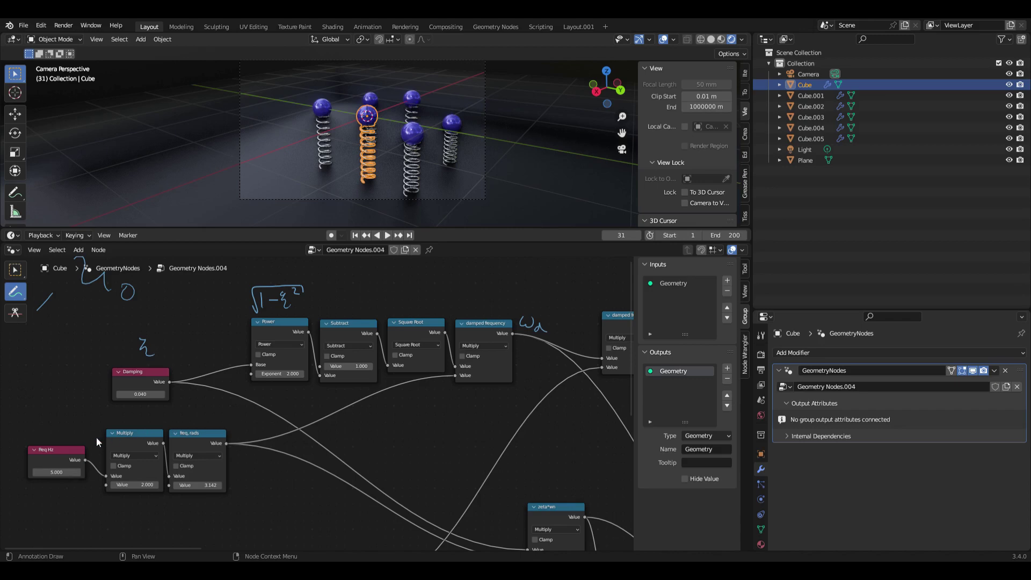
drag(232, 428, 255, 438)
drag(310, 304, 340, 311)
mouse_move(35, 493)
mouse_down()
mouse_move(32, 510)
mouse_move(43, 510)
mouse_up()
drag(49, 453, 52, 453)
drag(239, 456, 267, 471)
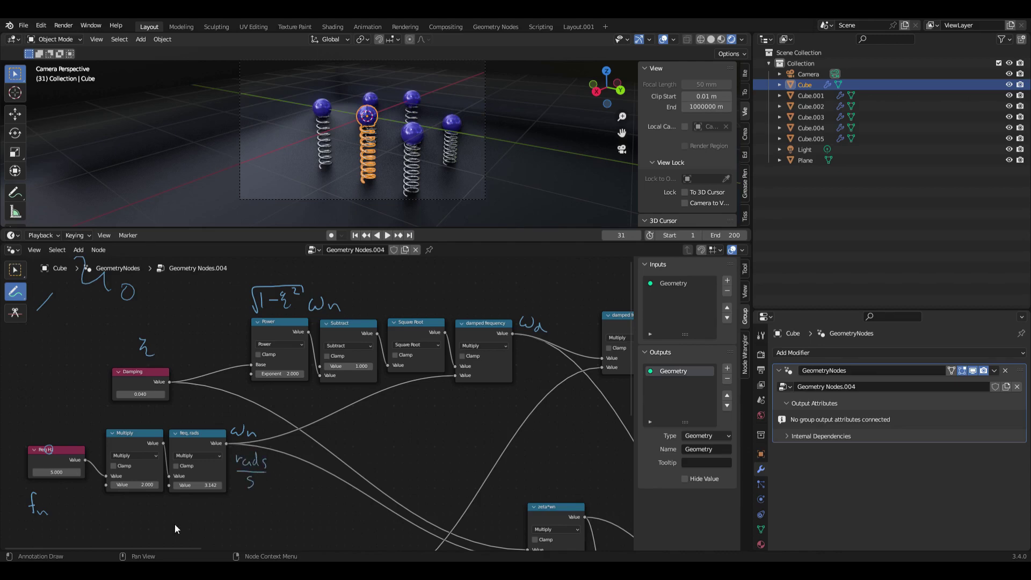
mouse_move(137, 503)
mouse_down()
mouse_move(146, 515)
mouse_move(203, 501)
mouse_up()
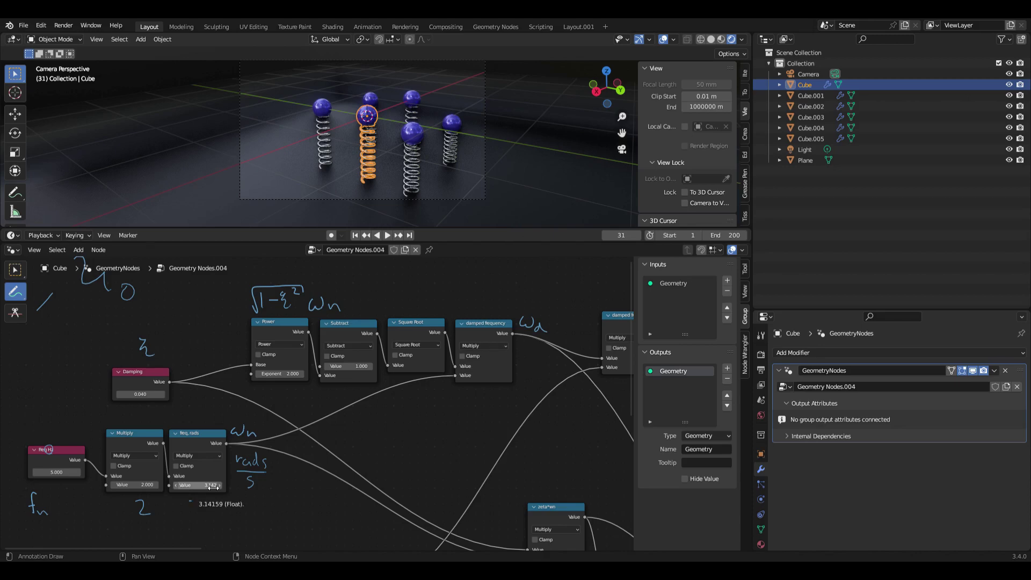
Set the multiplier of the Multiply node that outputs the frequency in rads to pi
click(213, 485)
text(p)
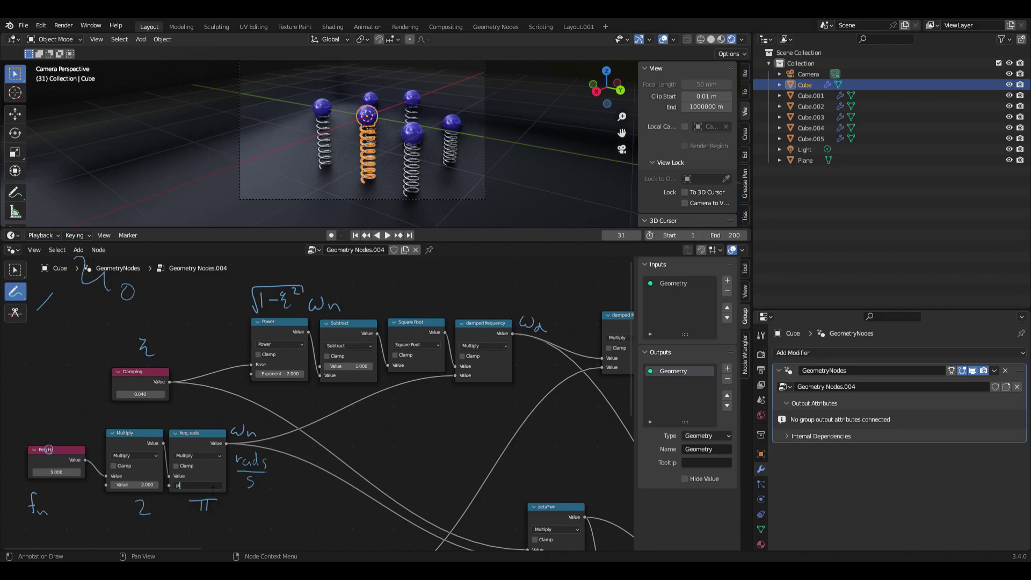
text(i)
key(Return)
Try tau as the multiplier of the rads frequency node, and set it back to pi
click(217, 489)
text(tau)
key(Return)
click(207, 486)
text(pi)
key(Return)
Annotate the Multiply node that combines damping and natural frequency with ζωₙ
scroll(443, 387, down, 3)
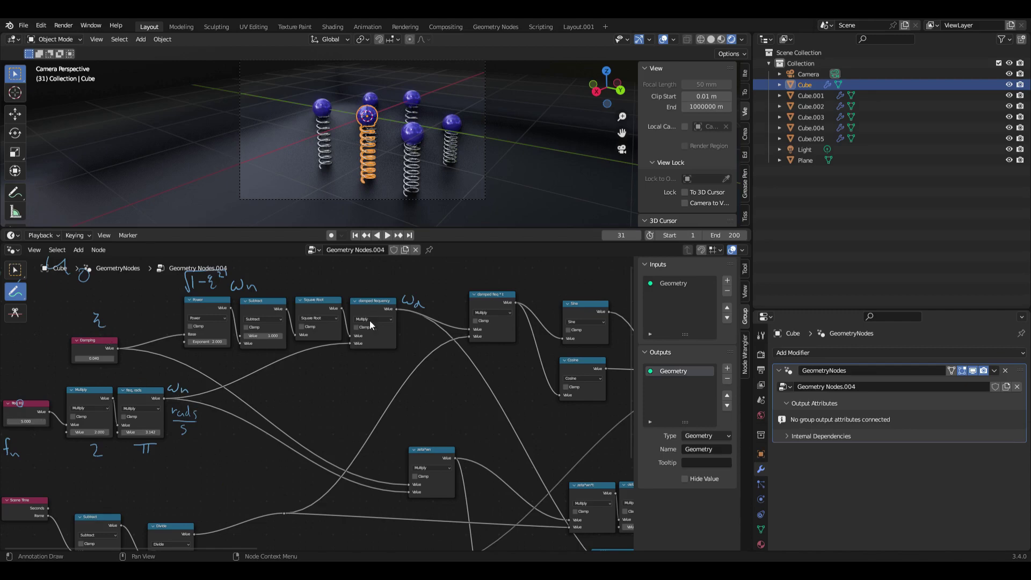
mouse_move(408, 422)
mouse_down()
mouse_move(414, 446)
mouse_move(441, 436)
mouse_up()
drag(441, 438, 442, 444)
Annotate the output of the Scene Time, Subtract and Divide chain with t
middle_drag(372, 471, 433, 426)
middle_drag(341, 471, 420, 447)
scroll(420, 448, up, 1)
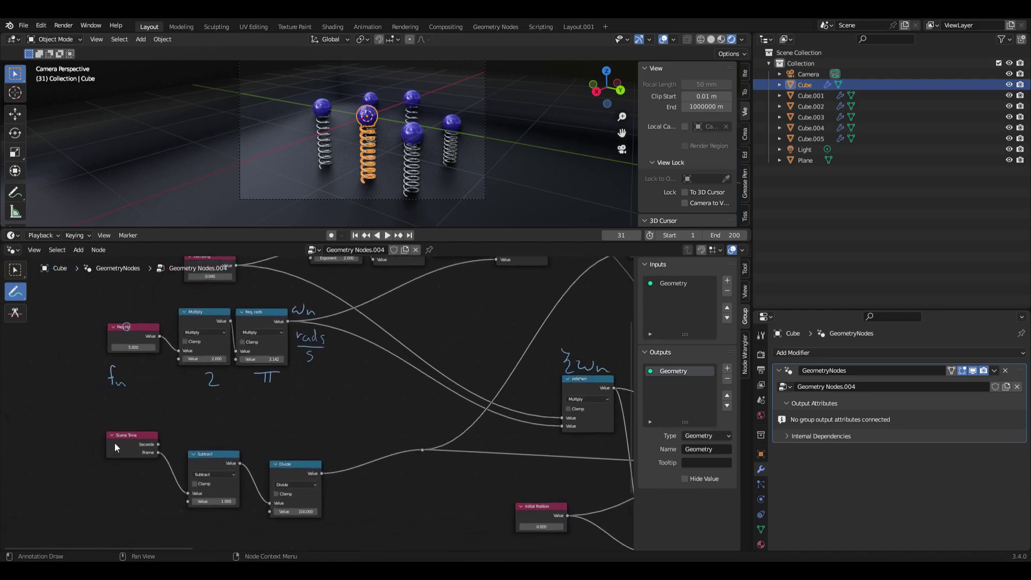
mouse_move(122, 435)
mouse_down()
mouse_move(127, 465)
mouse_move(141, 443)
mouse_up()
Annotate the Initial Position node with u₀ and the Initial Velocity node with u̇₀
scroll(215, 395, down, 2)
scroll(282, 424, right, 4)
scroll(282, 424, up, 5)
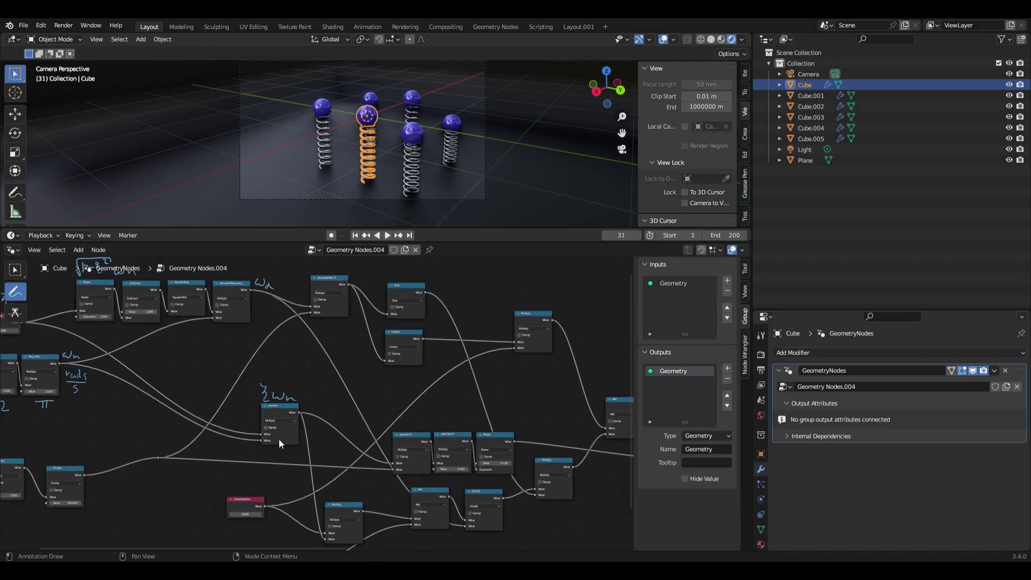
shift+scroll(275, 457, down, 6)
shift+scroll(272, 463, up, 1)
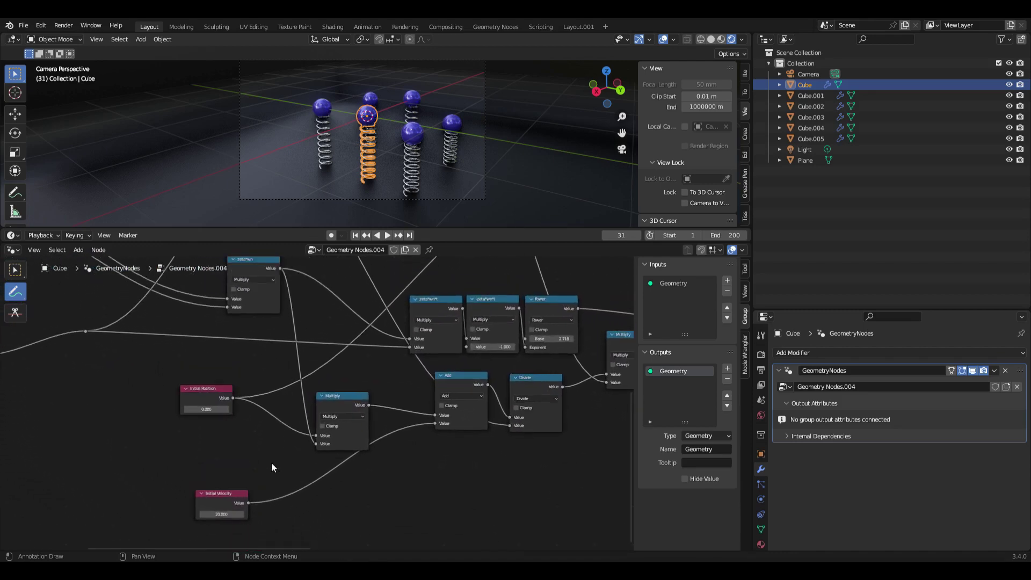
drag(194, 369, 217, 376)
mouse_move(206, 472)
mouse_down()
mouse_move(225, 479)
mouse_move(216, 465)
mouse_up()
Examine the handwritten u(t) solution and compare its terms with the sine and cosine nodes
scroll(369, 398, down, 2)
mouse_move(375, 382)
middle_down()
mouse_move(369, 398)
mouse_move(289, 439)
middle_up()
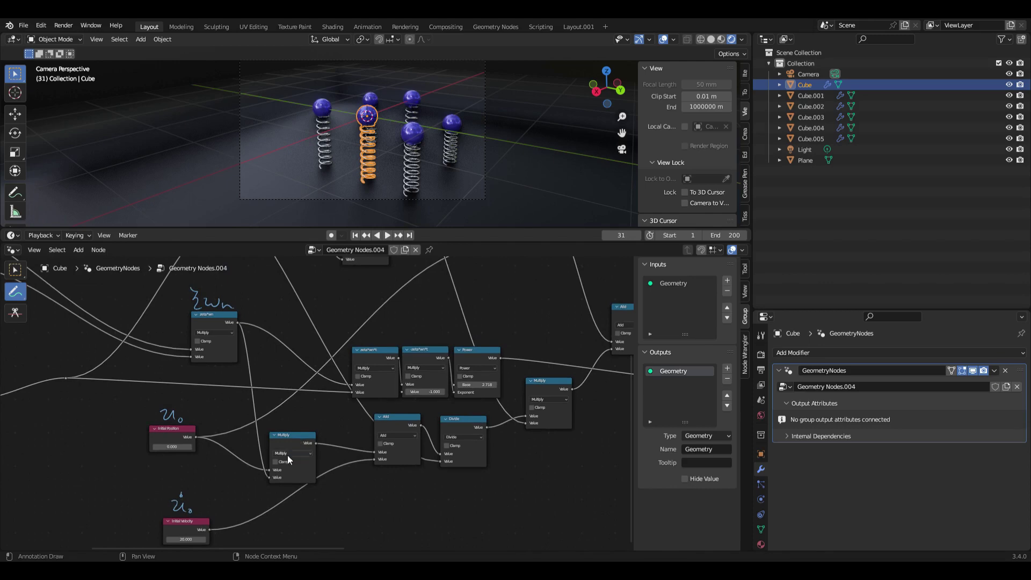
scroll(335, 436, down, 3)
middle_drag(414, 314, 405, 402)
middle_drag(429, 269, 416, 388)
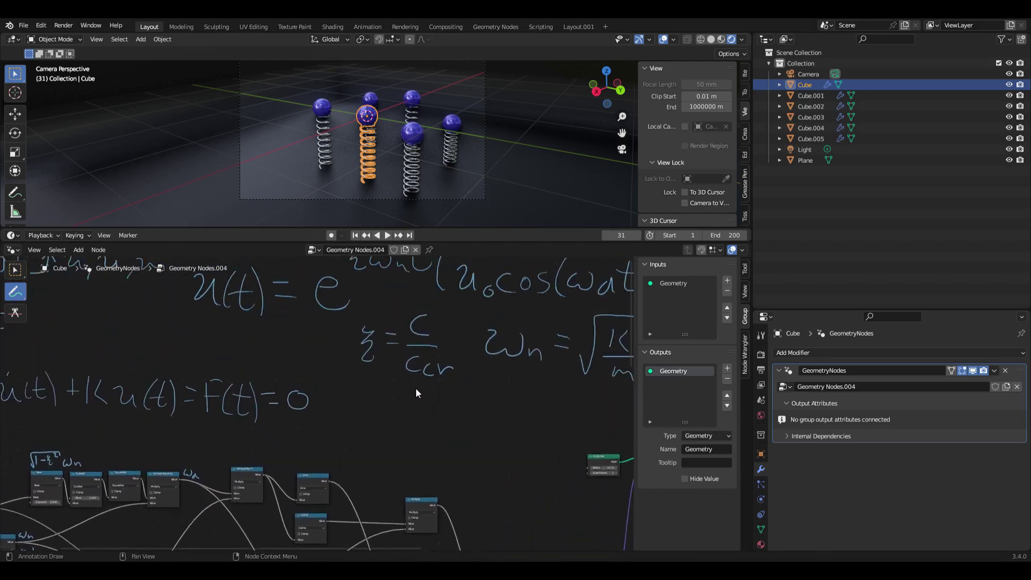
middle_drag(475, 282, 411, 385)
middle_drag(516, 376, 391, 384)
middle_drag(601, 388, 430, 390)
scroll(573, 402, down, 5)
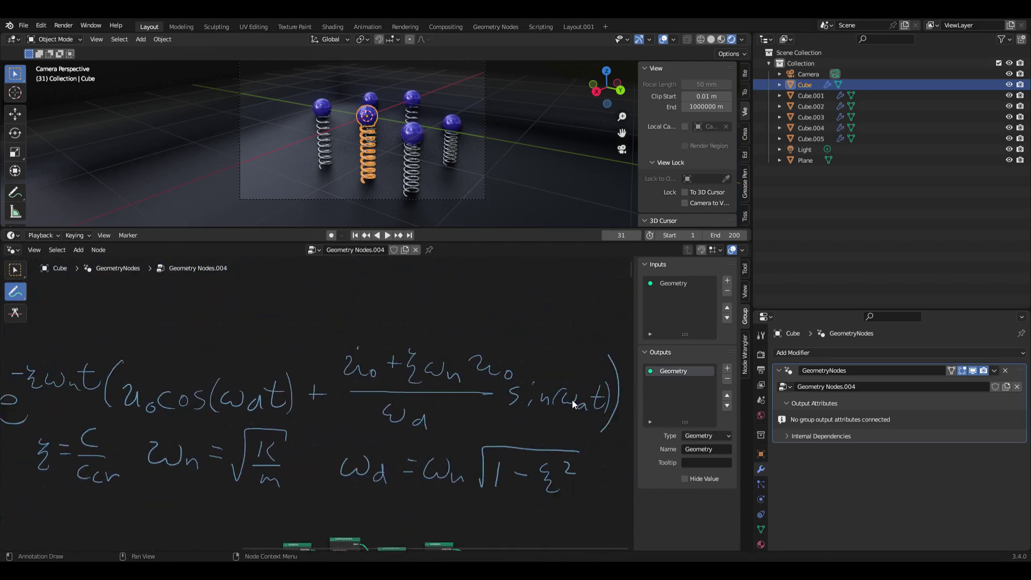
middle_drag(176, 490, 233, 424)
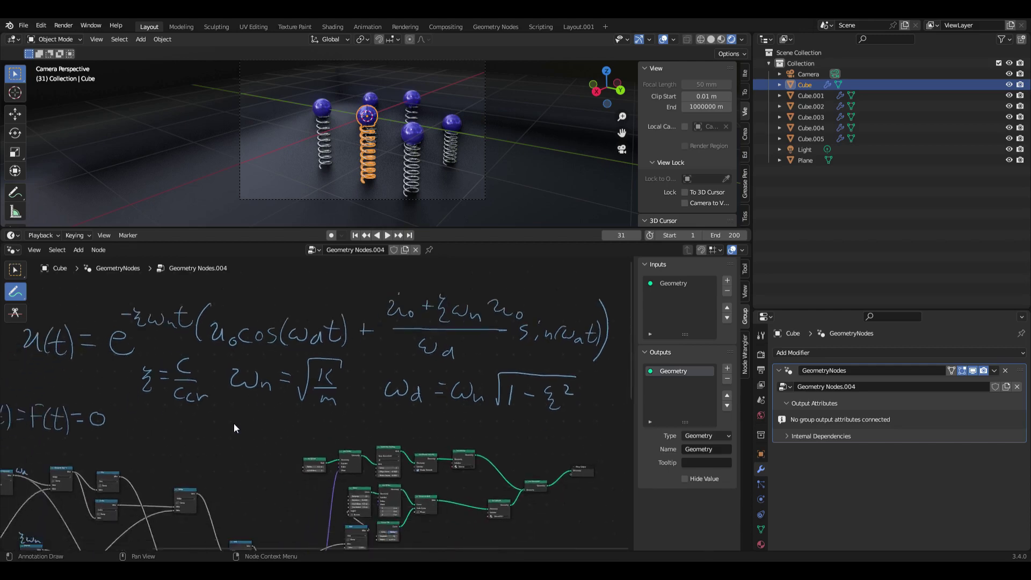
middle_drag(186, 545, 279, 421)
scroll(278, 418, up, 6)
middle_drag(177, 365, 275, 407)
scroll(275, 407, up, 2)
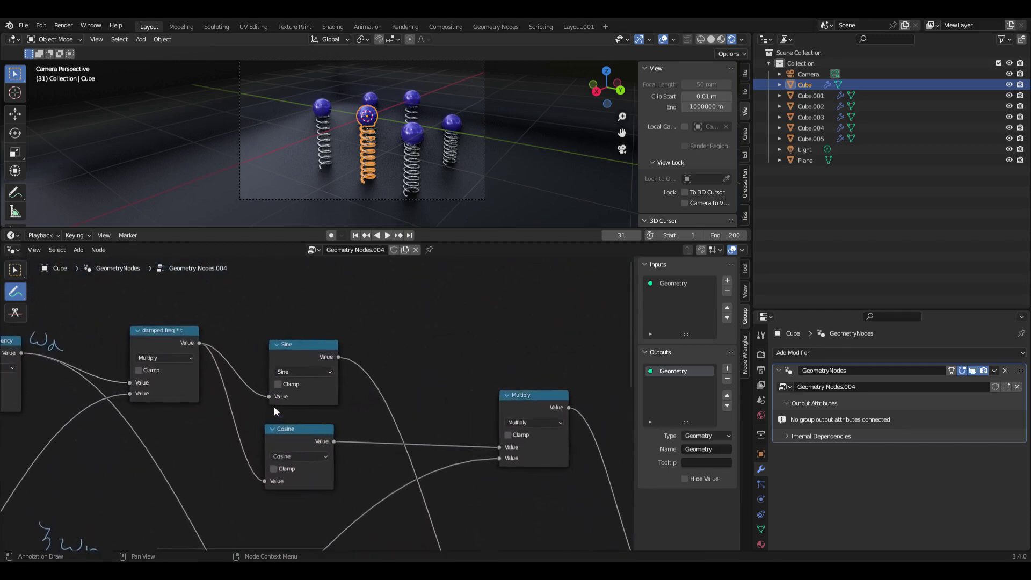
Annotate the time link that runs into the damped freq * t node with t
middle_drag(44, 350, 71, 361)
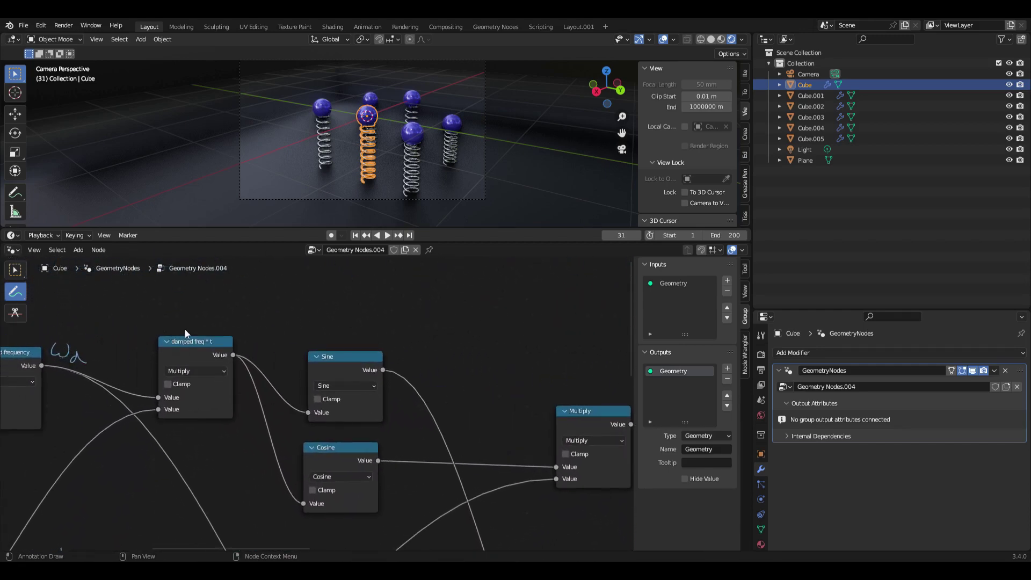
middle_drag(121, 437, 162, 401)
scroll(162, 400, down, 3)
middle_drag(56, 502, 143, 444)
scroll(144, 414, down, 2)
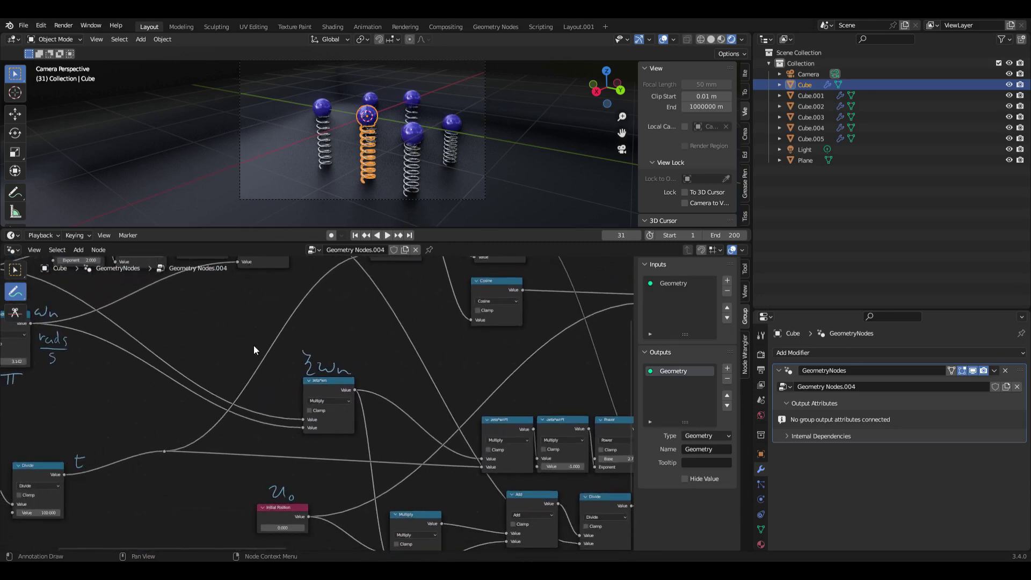
mouse_move(296, 291)
mouse_down()
mouse_move(294, 302)
mouse_move(300, 295)
mouse_up()
middle_drag(404, 345, 308, 398)
scroll(308, 399, up, 4)
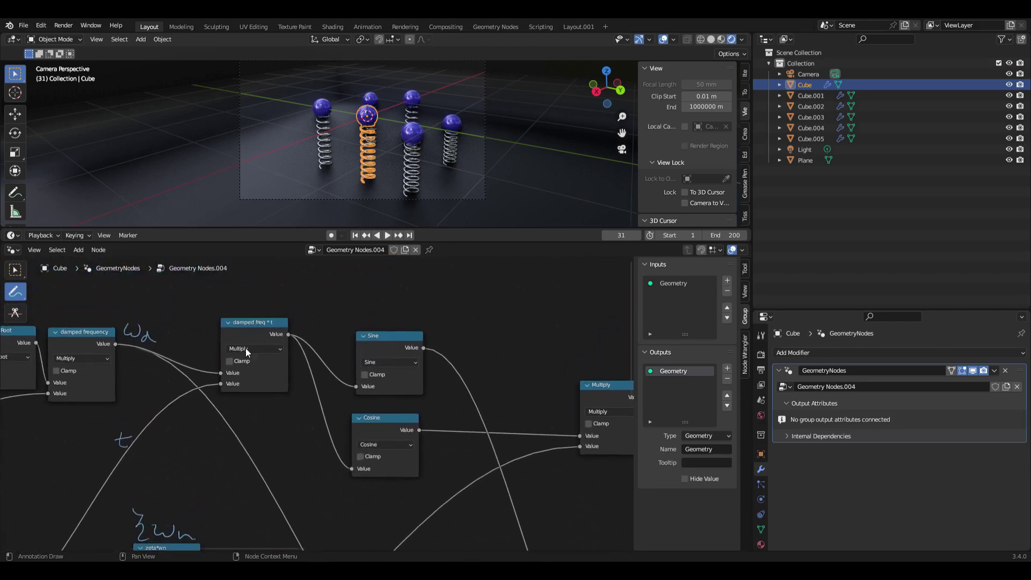
Annotate the damped freq * t node with ω_d t, the Sine output with sin ω_d t and the Cosine output with cos ω_d t
drag(261, 309, 302, 317)
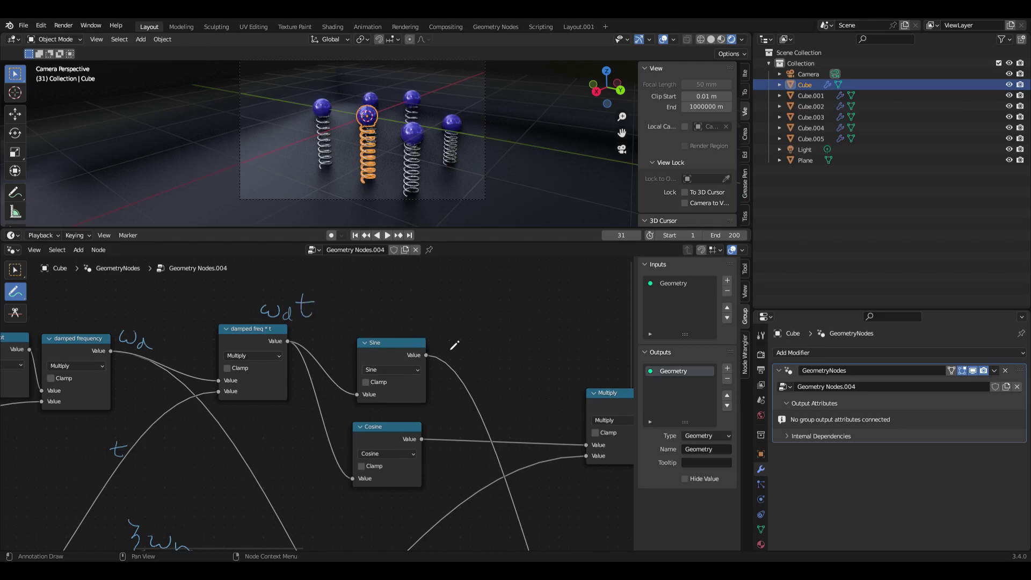
mouse_move(450, 342)
mouse_down()
mouse_move(448, 352)
mouse_move(491, 350)
mouse_move(515, 365)
mouse_move(534, 358)
mouse_move(537, 342)
mouse_up()
mouse_move(432, 421)
mouse_down()
mouse_move(480, 422)
mouse_move(486, 433)
mouse_move(504, 433)
mouse_move(506, 423)
mouse_up()
Annotate the output of the Multiply node joining the Cosine and Initial Position values with u₀ cos ω_d t
scroll(550, 437, down, 3)
mouse_move(550, 437)
middle_down()
mouse_move(517, 399)
mouse_move(450, 382)
middle_up()
scroll(517, 398, down, 1)
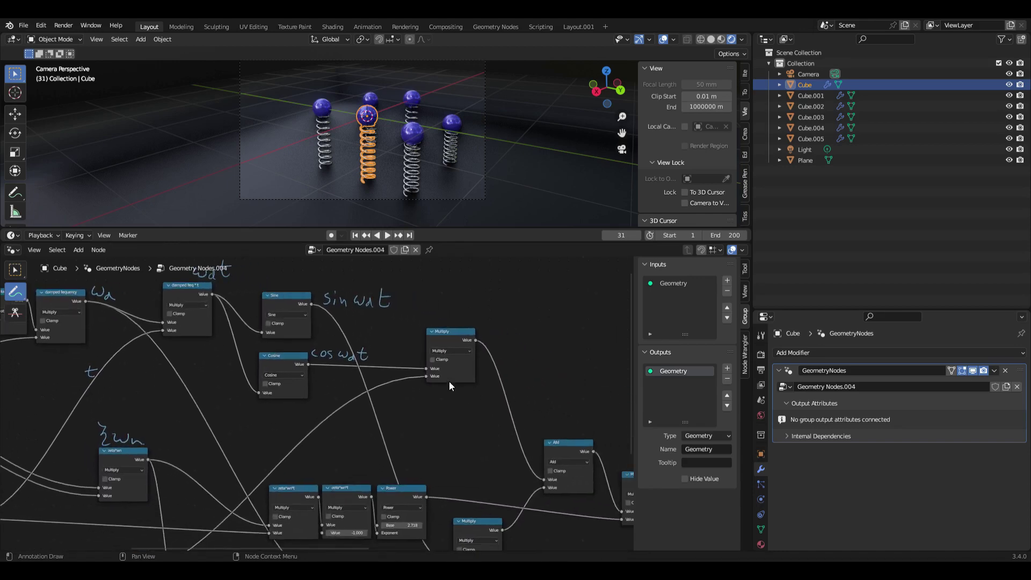
scroll(338, 346, down, 1)
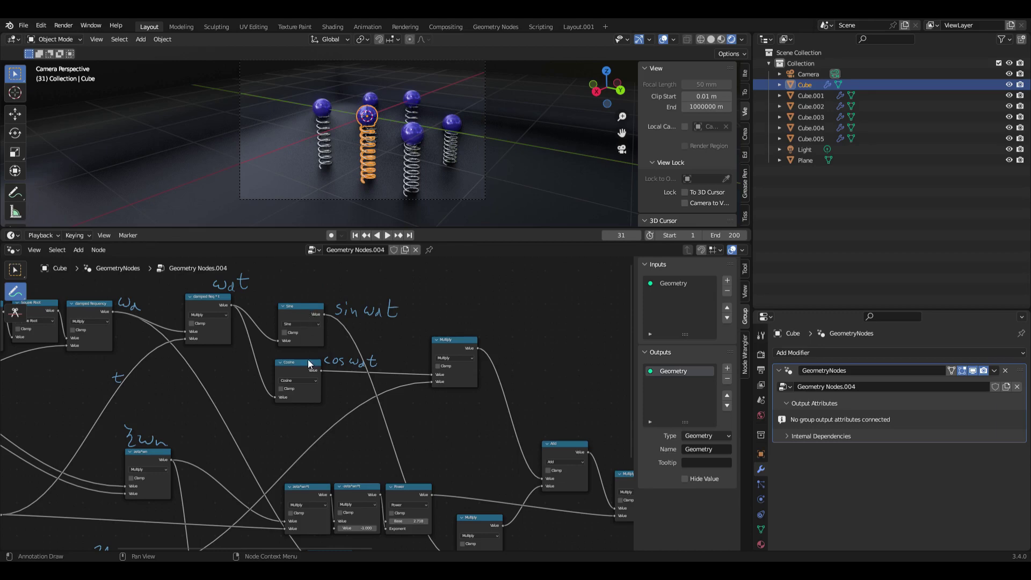
middle_drag(338, 378, 345, 374)
middle_drag(265, 454, 344, 393)
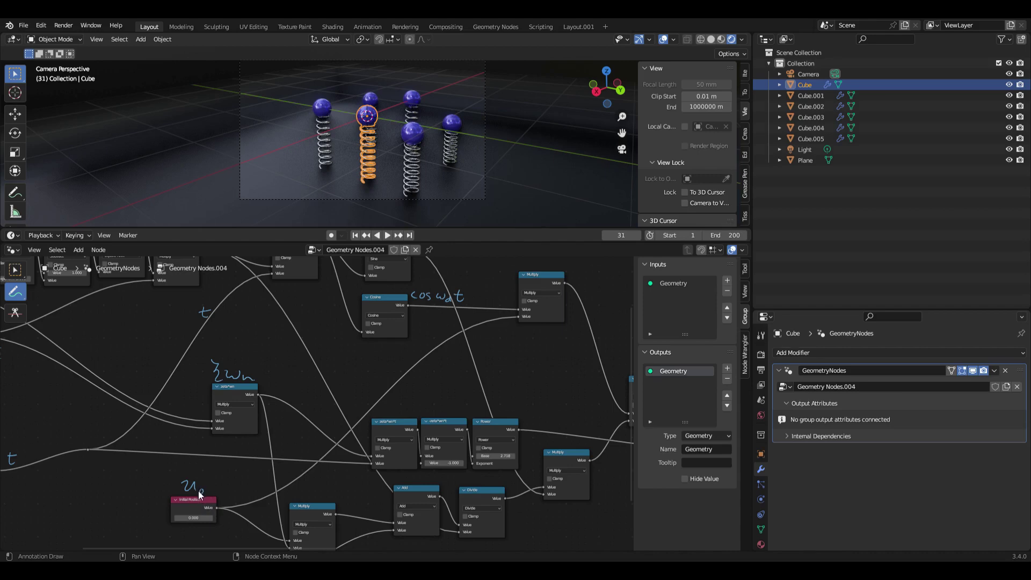
scroll(373, 406, right, 10)
scroll(373, 406, up, 5)
scroll(376, 360, right, 1)
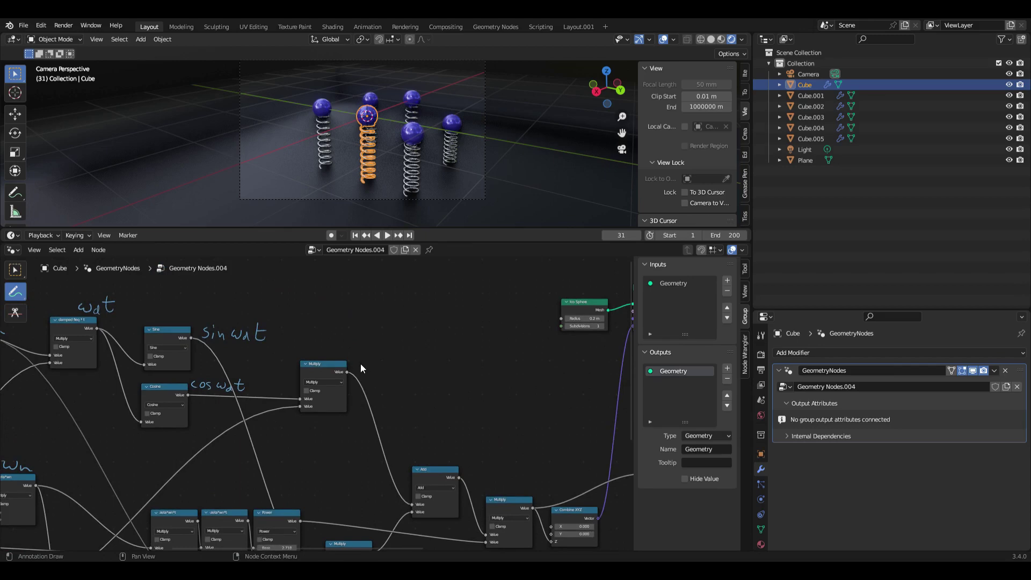
drag(360, 367, 371, 371)
drag(423, 371, 452, 376)
drag(444, 369, 452, 368)
Check the second term of the handwritten solution and annotate the Divide node's divisor input with ω_d
scroll(450, 369, down, 6)
middle_drag(484, 268, 380, 353)
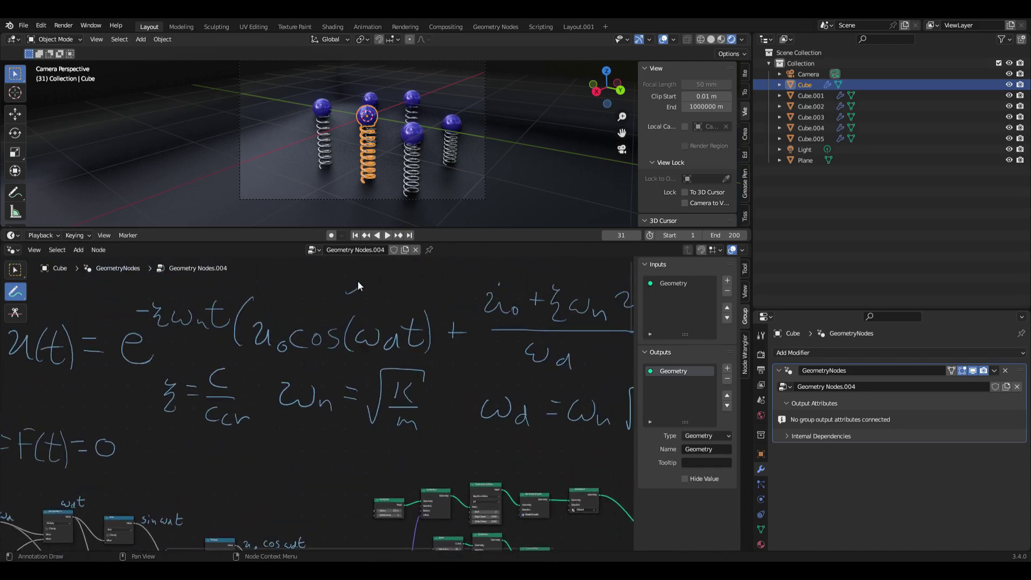
middle_drag(409, 500, 541, 265)
scroll(344, 392, down, 1)
scroll(345, 395, up, 2)
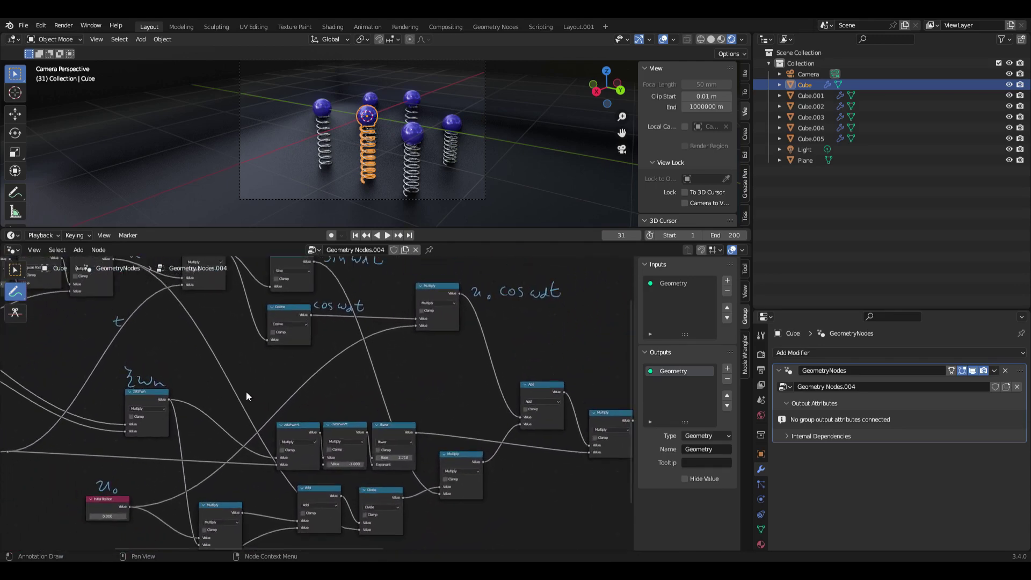
middle_drag(145, 299, 181, 346)
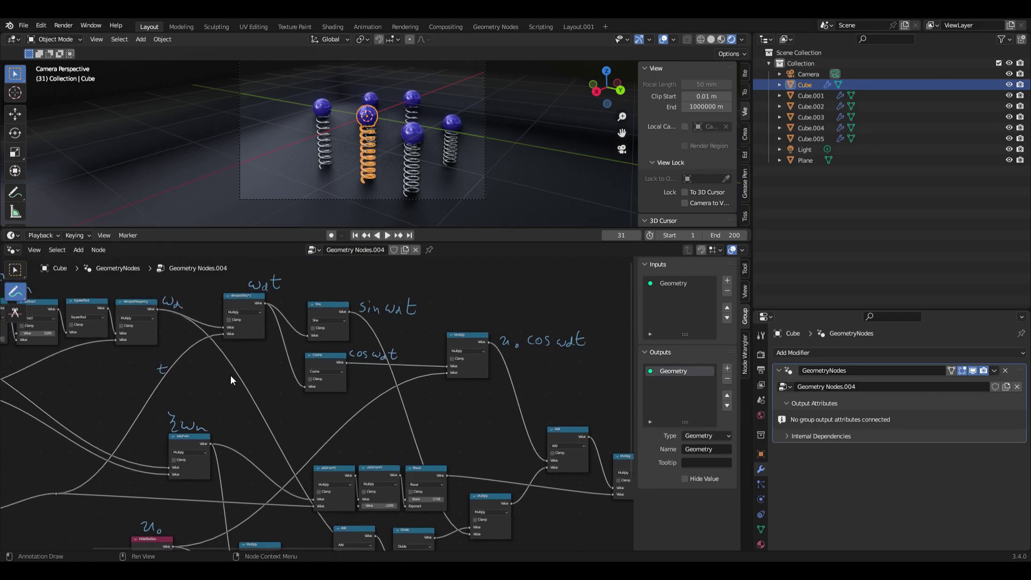
middle_drag(351, 548, 341, 460)
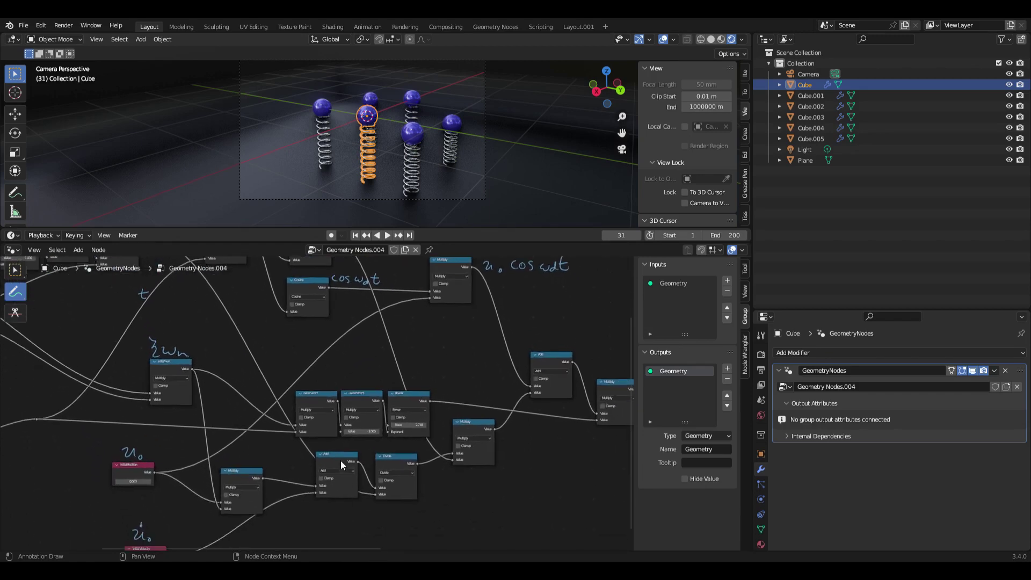
scroll(340, 460, up, 1)
middle_drag(376, 507, 331, 459)
mouse_move(331, 459)
mouse_down()
mouse_move(333, 472)
mouse_move(352, 470)
mouse_up()
scroll(327, 452, up, 4)
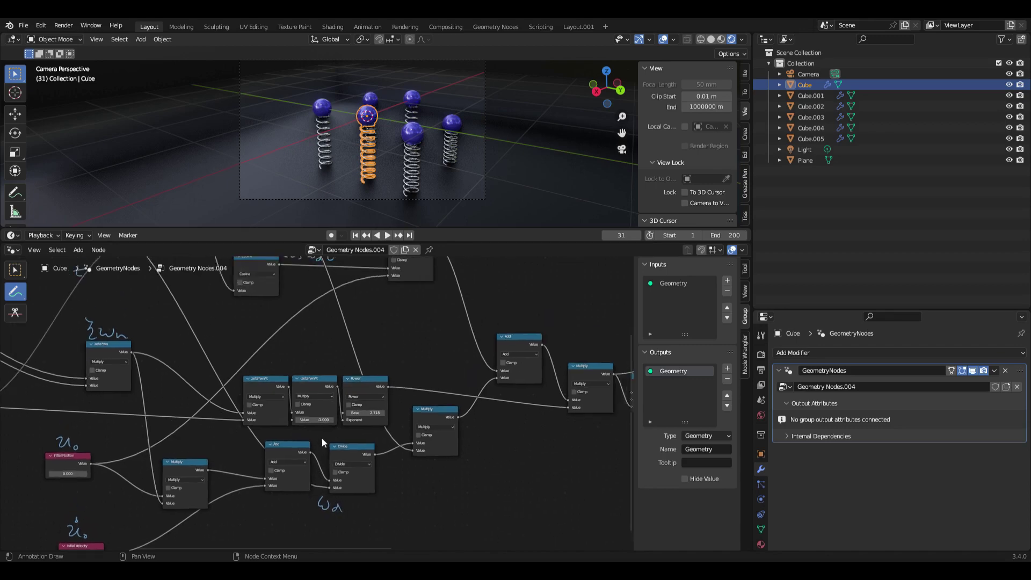
Annotate the zeta*wn*t Multiply node with ζω_n t
scroll(321, 437, right, 1)
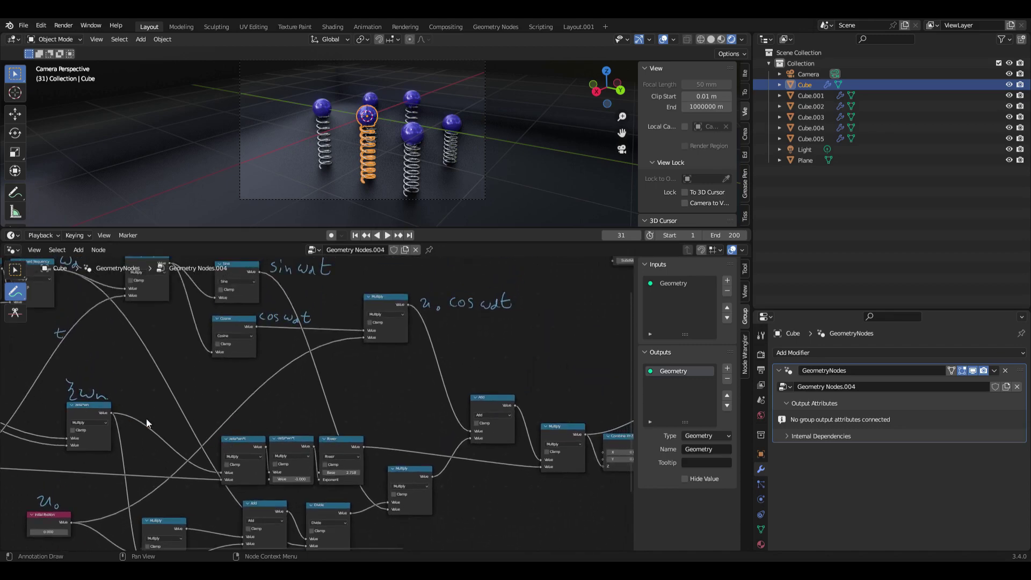
scroll(101, 398, down, 2)
scroll(130, 397, left, 2)
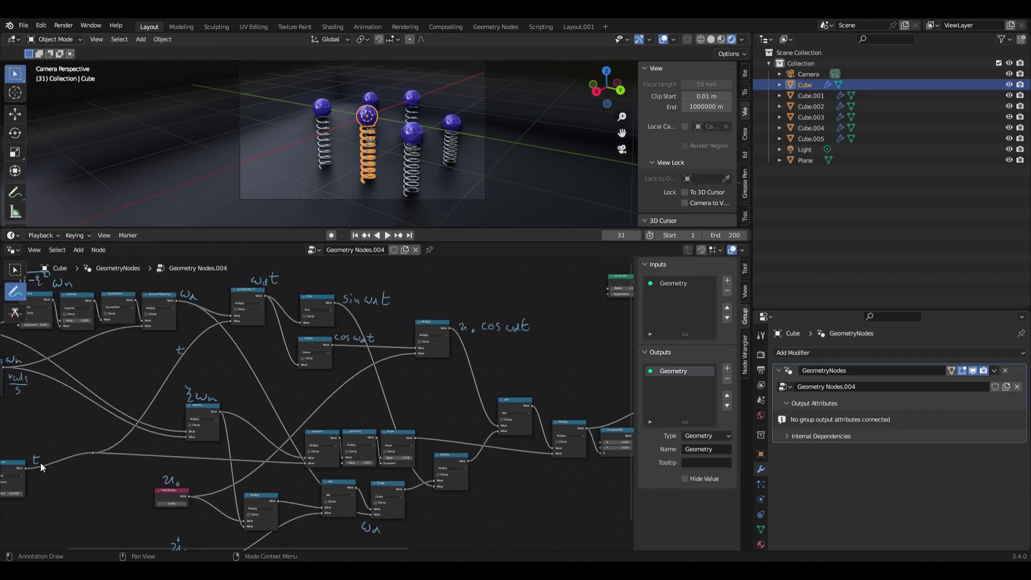
scroll(295, 472, up, 5)
scroll(201, 417, up, 1)
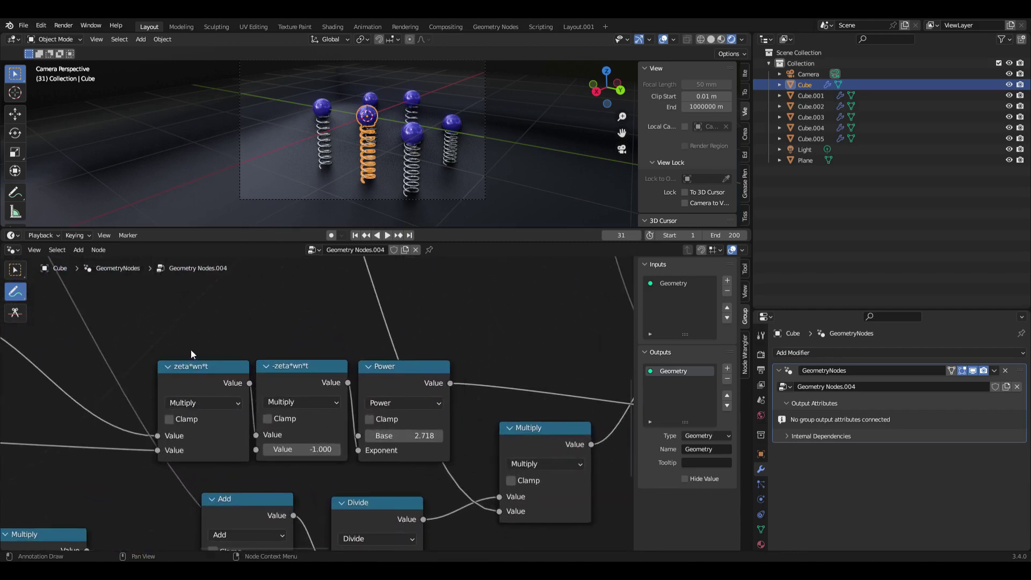
mouse_move(179, 334)
mouse_down()
mouse_move(183, 354)
mouse_move(223, 350)
mouse_up()
Set the Power node's base to e and annotate its output with e^(-ζω_n t)
click(427, 436)
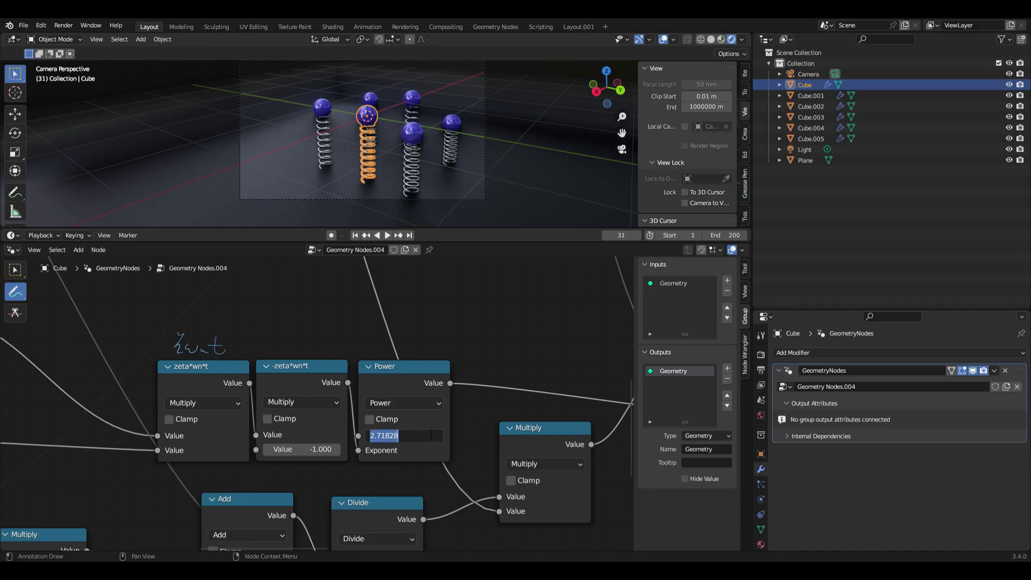
text(e)
key(Return)
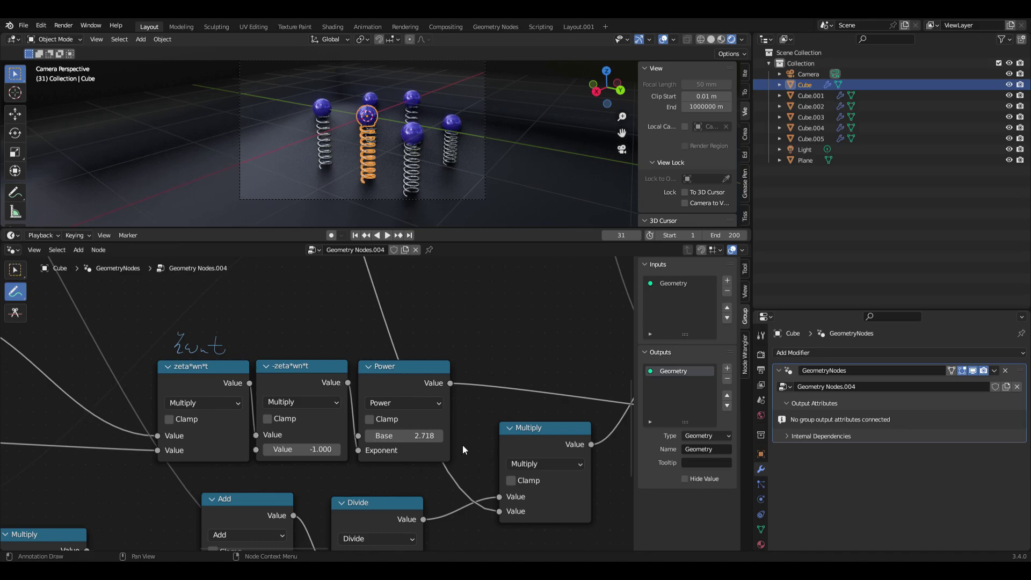
drag(462, 361, 461, 371)
mouse_move(485, 335)
mouse_down()
mouse_move(494, 355)
mouse_move(525, 345)
mouse_up()
Tick off the exponential factor in the handwritten solution for u(t)
scroll(533, 331, down, 10)
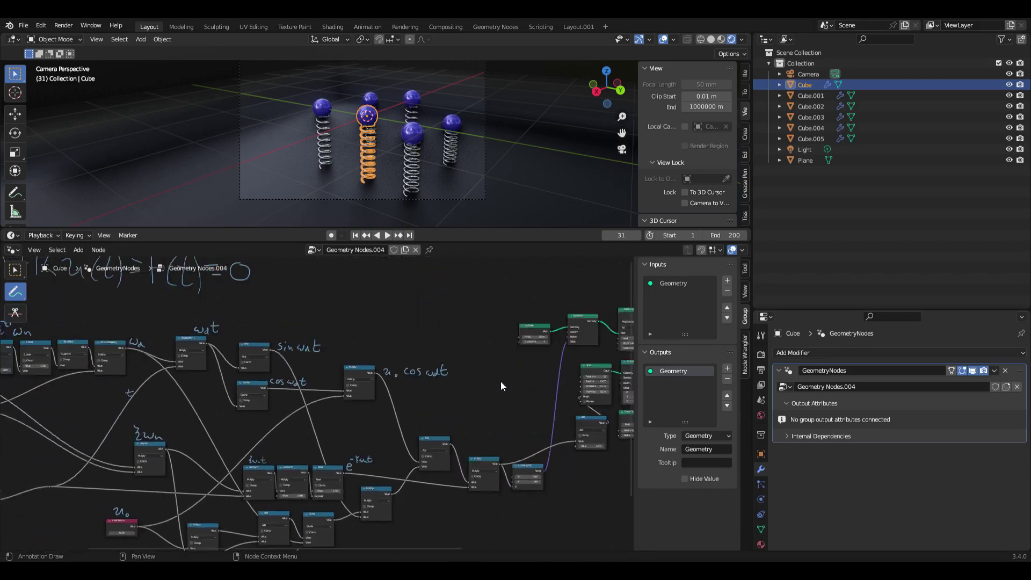
middle_drag(310, 340, 312, 350)
drag(336, 309, 348, 306)
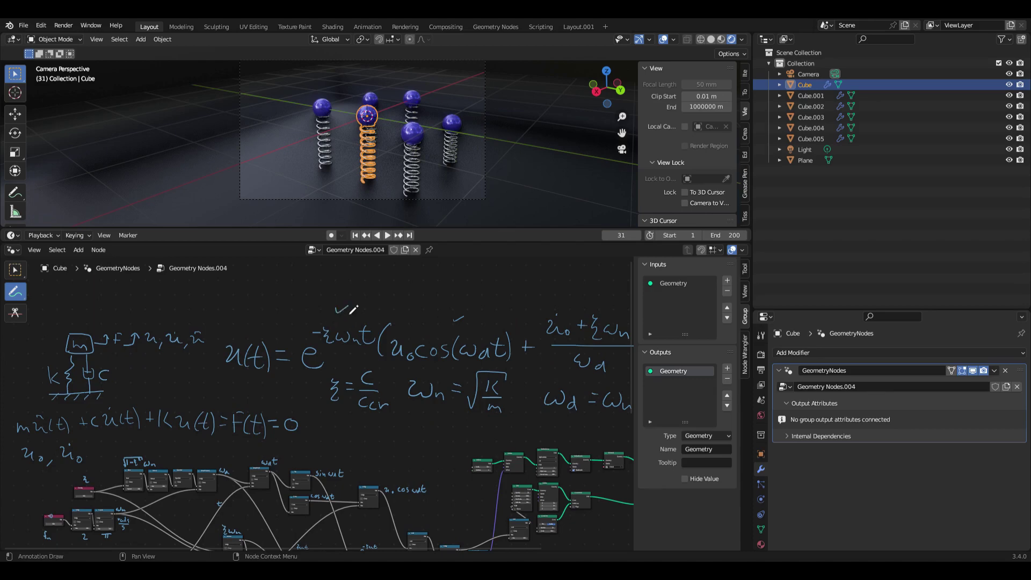
Annotate the output of the Multiply node joining Initial Position and zeta*wn with u₀ζω_n
scroll(432, 359, down, 2)
middle_drag(558, 345, 369, 375)
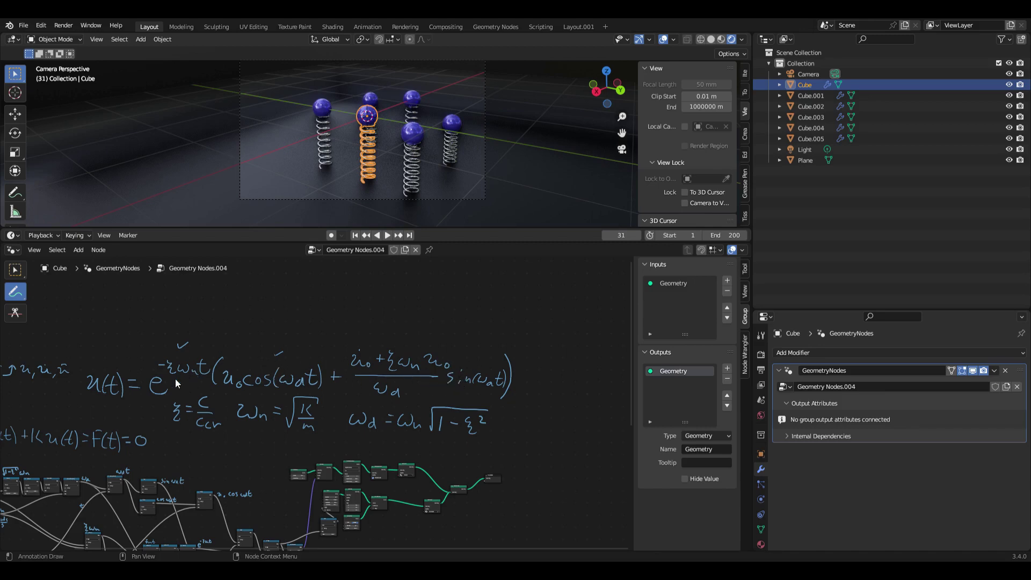
middle_drag(261, 391, 308, 284)
scroll(308, 285, up, 7)
middle_drag(248, 439, 311, 379)
scroll(290, 419, up, 8)
middle_drag(183, 434, 272, 436)
middle_drag(102, 467, 186, 443)
ctrl+scroll(187, 446, left, 1)
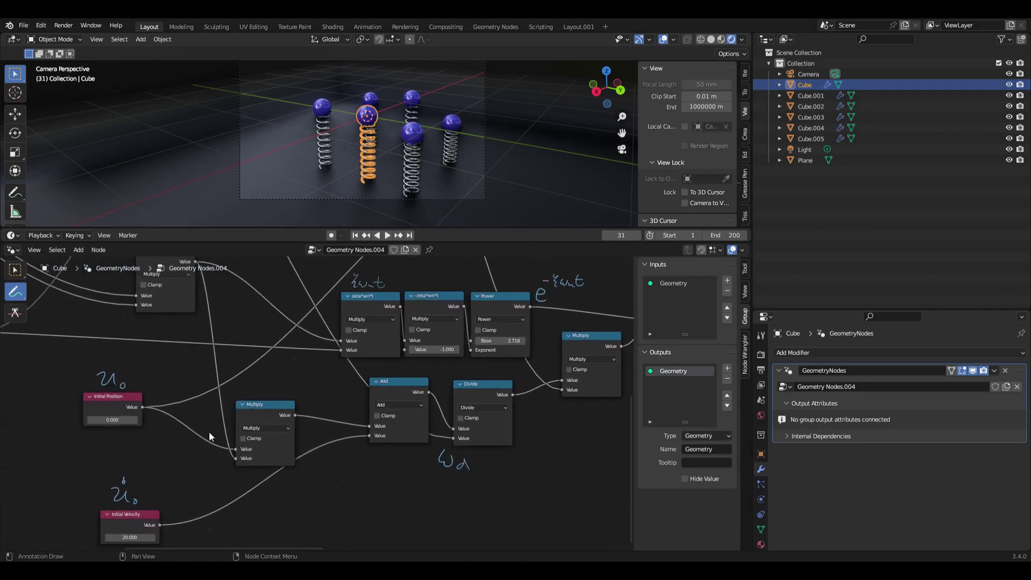
middle_drag(250, 428, 254, 456)
scroll(254, 456, down, 1)
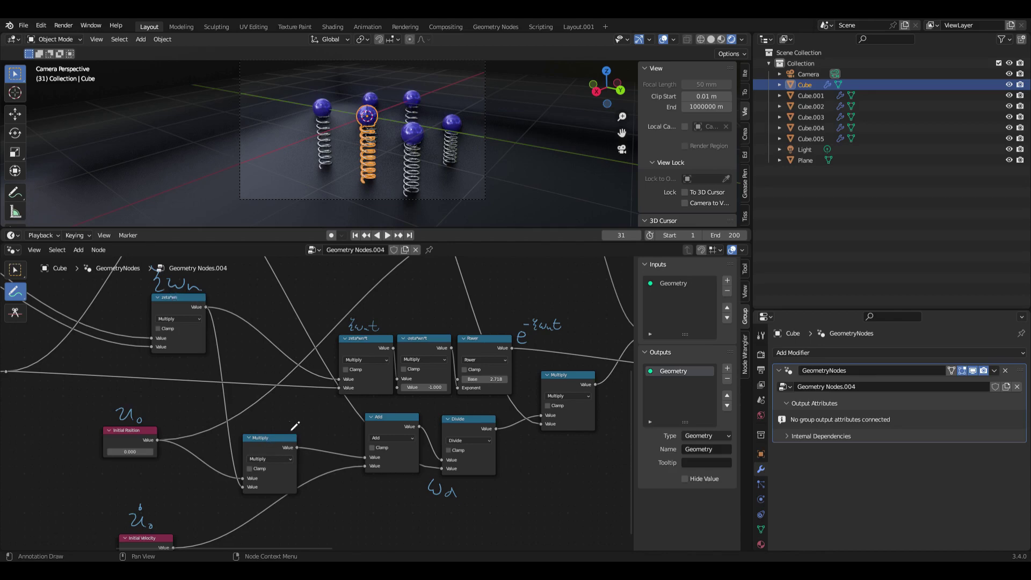
drag(292, 423, 325, 426)
Annotate the Multiply node after the Divide node with the fraction u̇₀ + ζω_n u₀ over ω_d
mouse_move(393, 426)
middle_down()
mouse_move(297, 446)
mouse_move(187, 423)
middle_up()
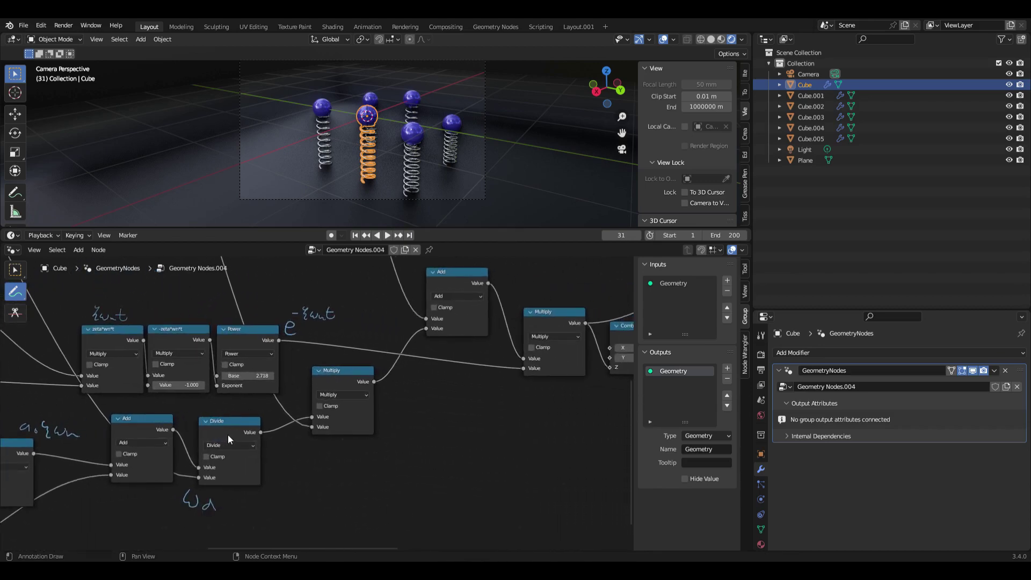
scroll(228, 434, down, 2)
scroll(233, 451, down, 2)
scroll(312, 446, down, 1)
shift+scroll(322, 473, up, 1)
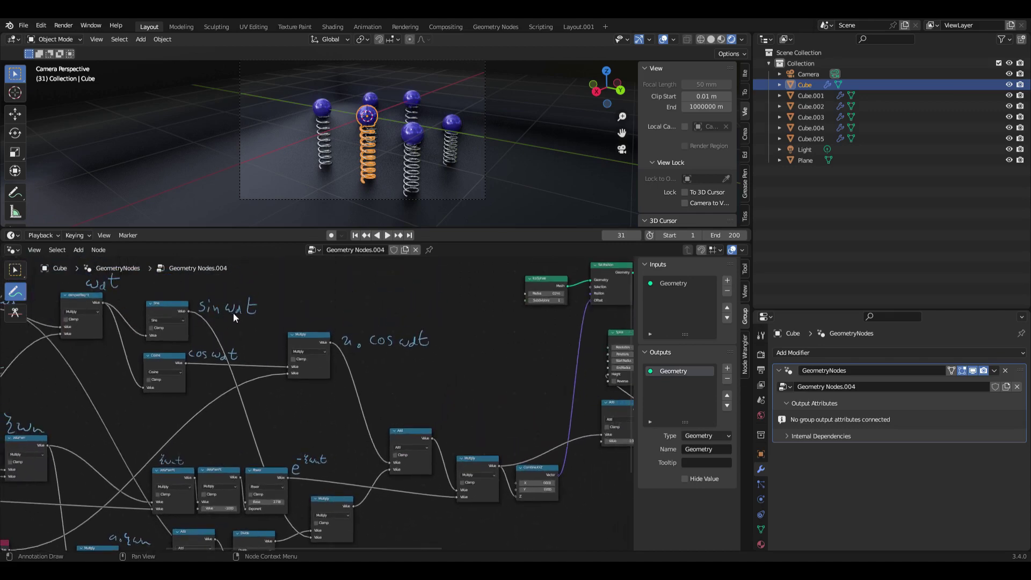
middle_drag(283, 386, 209, 309)
scroll(292, 436, up, 2)
middle_drag(282, 445, 282, 453)
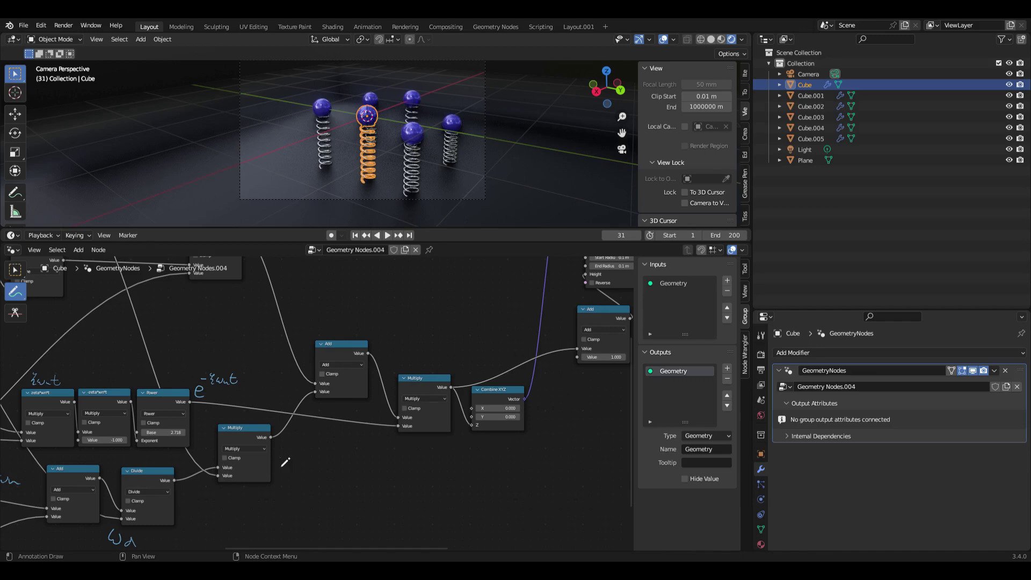
mouse_move(281, 455)
mouse_down()
mouse_move(307, 474)
mouse_move(289, 451)
mouse_move(332, 464)
mouse_up()
mouse_move(326, 458)
mouse_down()
mouse_move(326, 469)
mouse_move(342, 460)
mouse_move(346, 471)
mouse_move(377, 472)
mouse_move(386, 462)
mouse_move(392, 473)
mouse_up()
drag(285, 481, 403, 487)
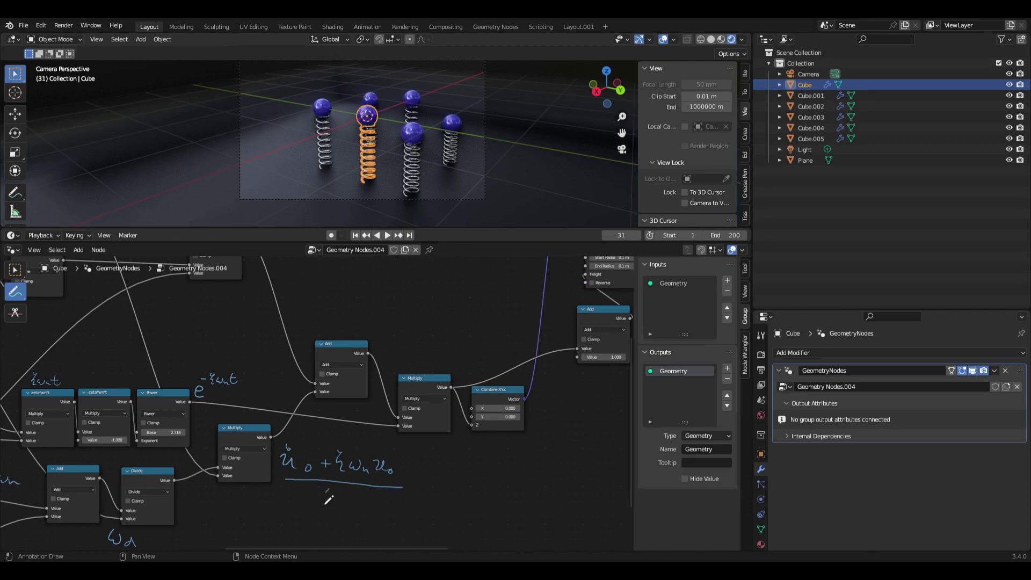
drag(327, 501, 354, 508)
Complete the fraction annotation with the factor sin ω_d t and annotate the last Multiply node's output with u(t)
scroll(279, 441, down, 3)
middle_drag(196, 346, 204, 417)
scroll(236, 409, down, 1)
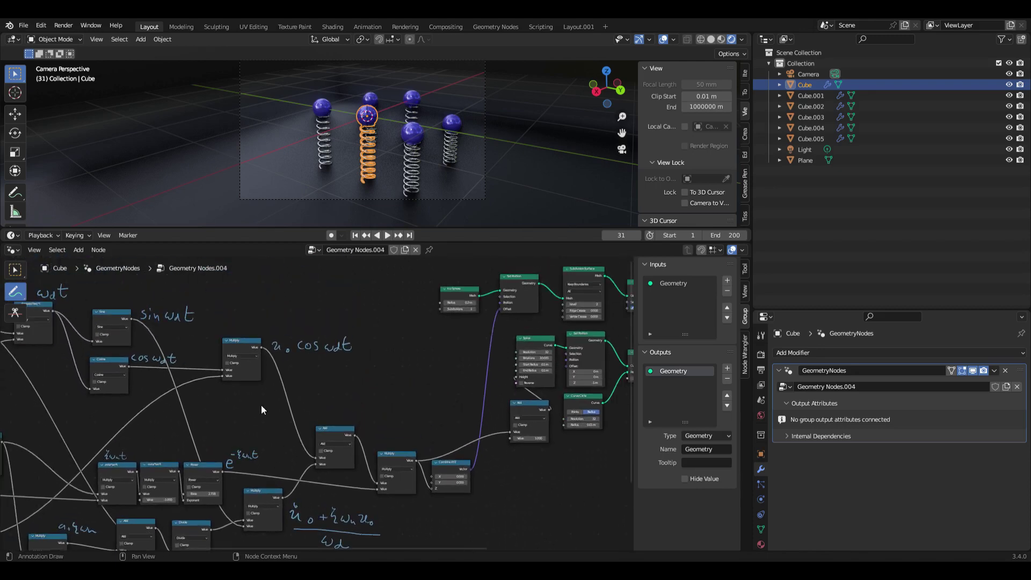
scroll(322, 456, up, 1)
mouse_move(429, 542)
middle_down()
mouse_move(360, 486)
mouse_move(333, 481)
middle_up()
mouse_move(291, 470)
mouse_down()
mouse_move(288, 479)
mouse_move(343, 484)
mouse_up()
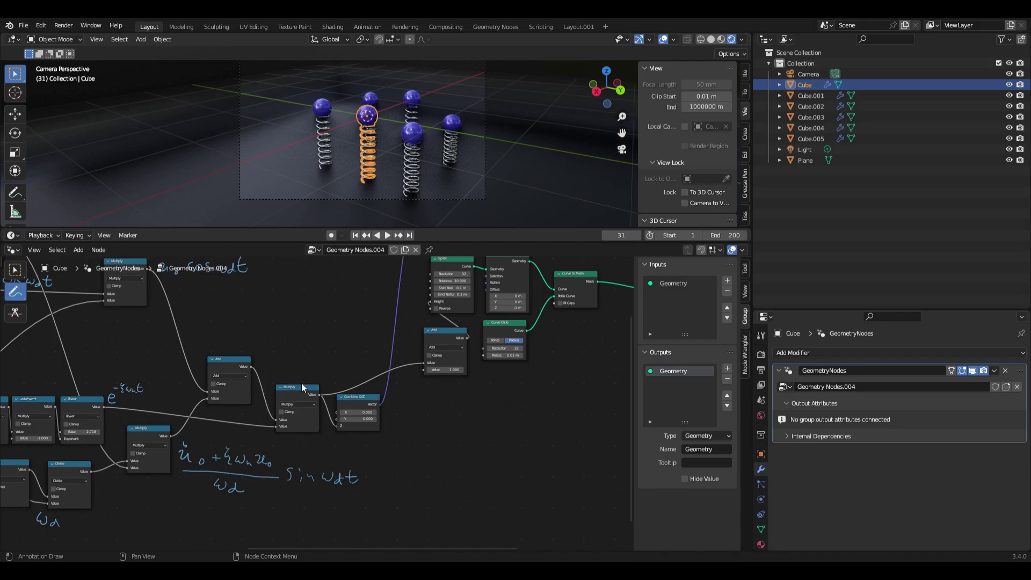
drag(322, 377, 350, 385)
Examine the sphere's node chain from Combine XYZ and Ico Sphere through Set Position and Set Material to Join Geometry
scroll(351, 426, up, 5)
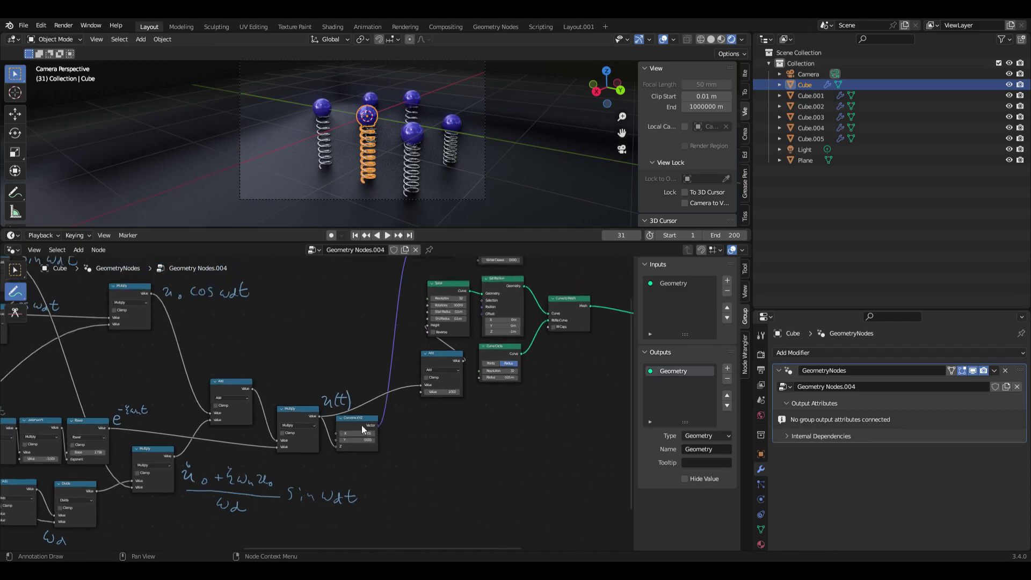
scroll(362, 398, up, 4)
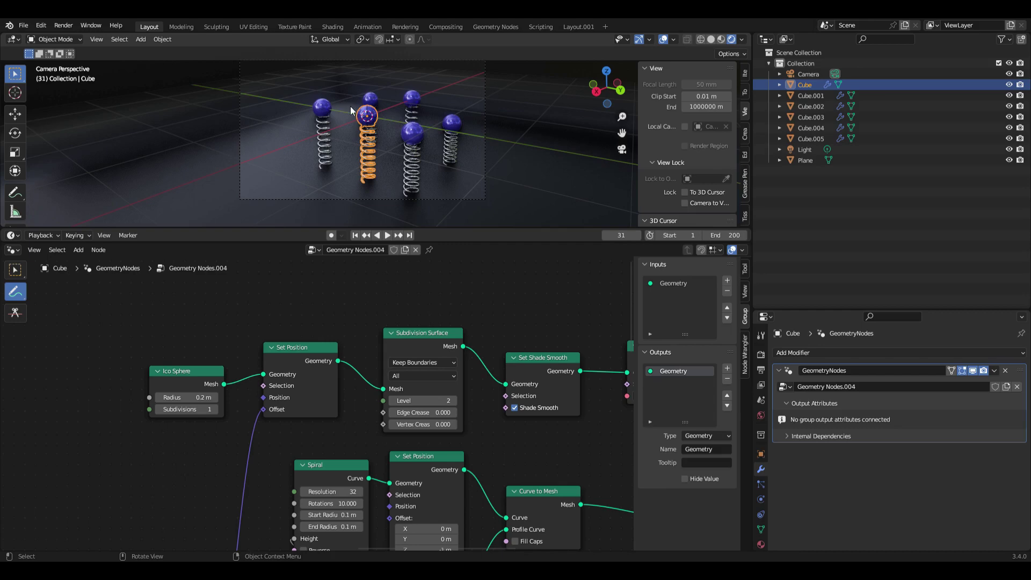
scroll(557, 365, down, 1)
middle_drag(557, 365, 465, 351)
scroll(519, 368, down, 1)
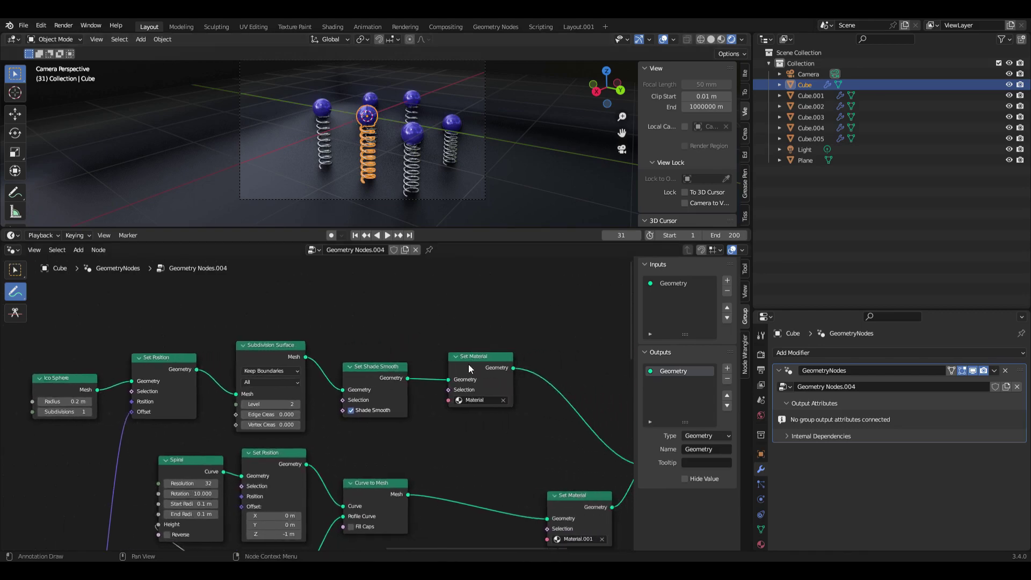
middle_drag(562, 401, 456, 375)
ctrl+scroll(455, 373, right, 4)
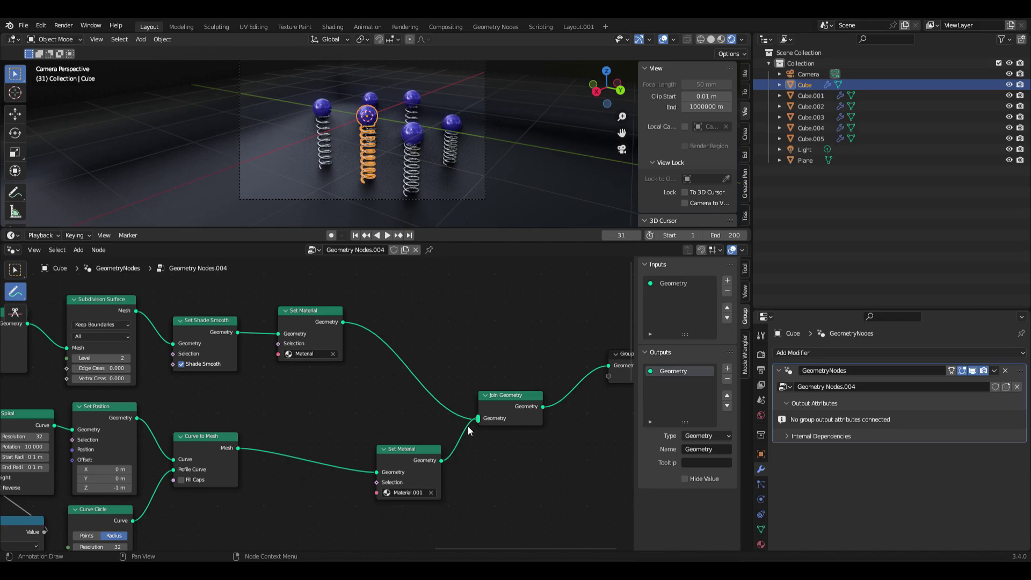
Disconnect the spring's Set Material node from Join Geometry by deleting a reroute point inserted on its link
drag(478, 416, 473, 410)
click(16, 270)
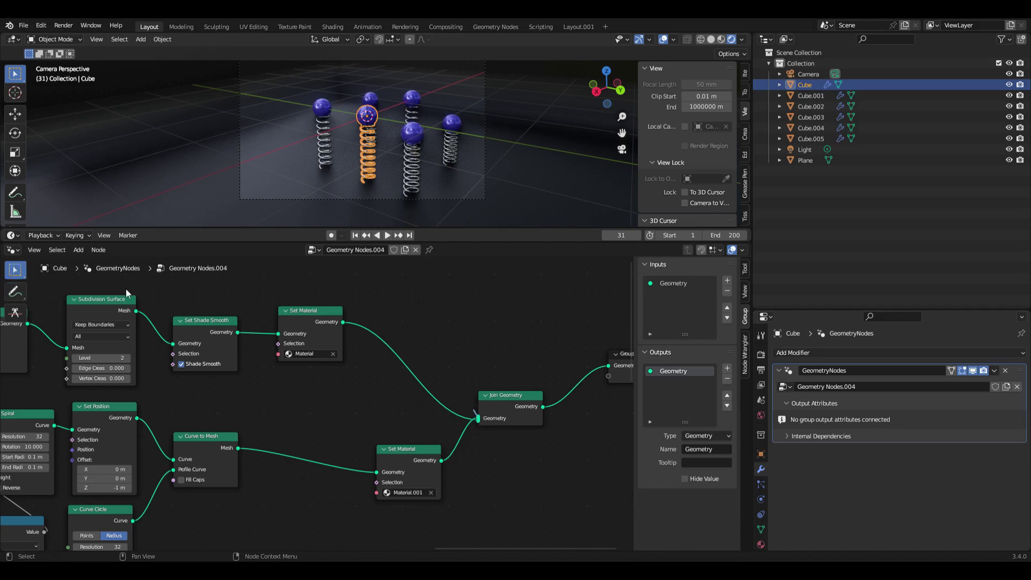
right_click(453, 434)
shift+right_drag(450, 441, 470, 460)
right_click(455, 449)
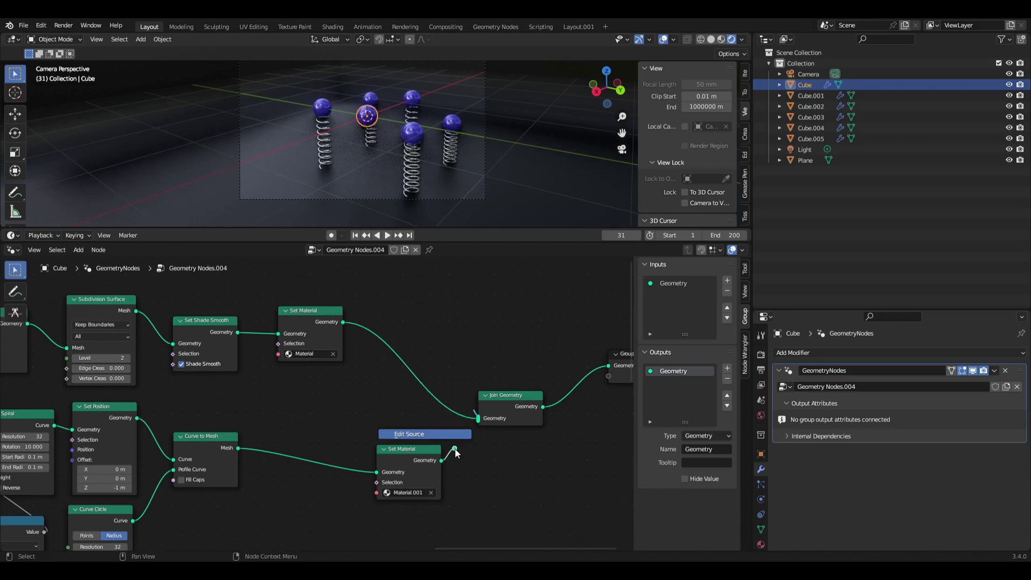
key(x)
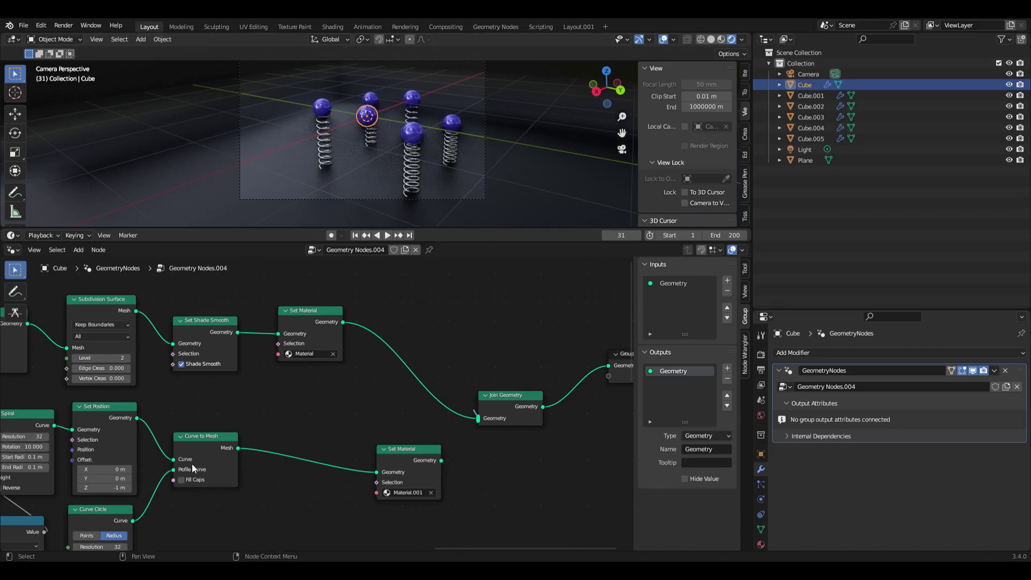
Play the animation and examine the spring's Spiral, Add, Set Position, Curve Circle and Curve to Mesh nodes
click(387, 234)
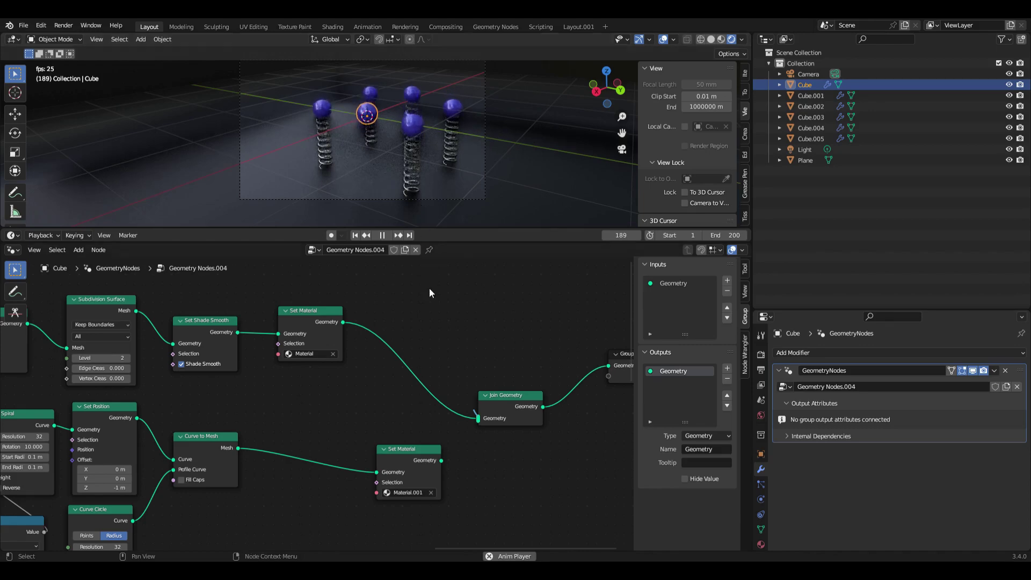
scroll(362, 439, down, 2)
middle_drag(263, 423, 465, 313)
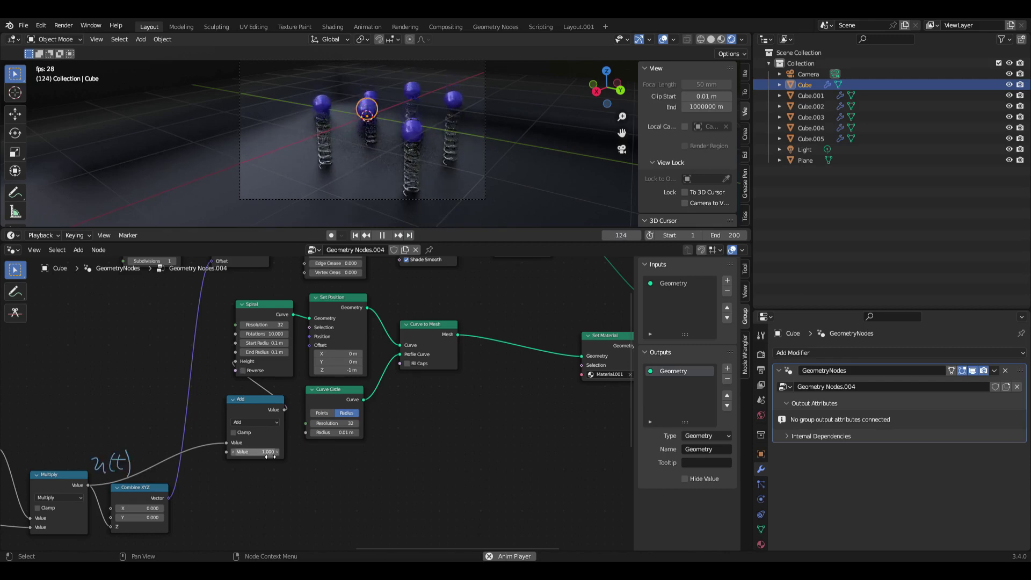
click(330, 391)
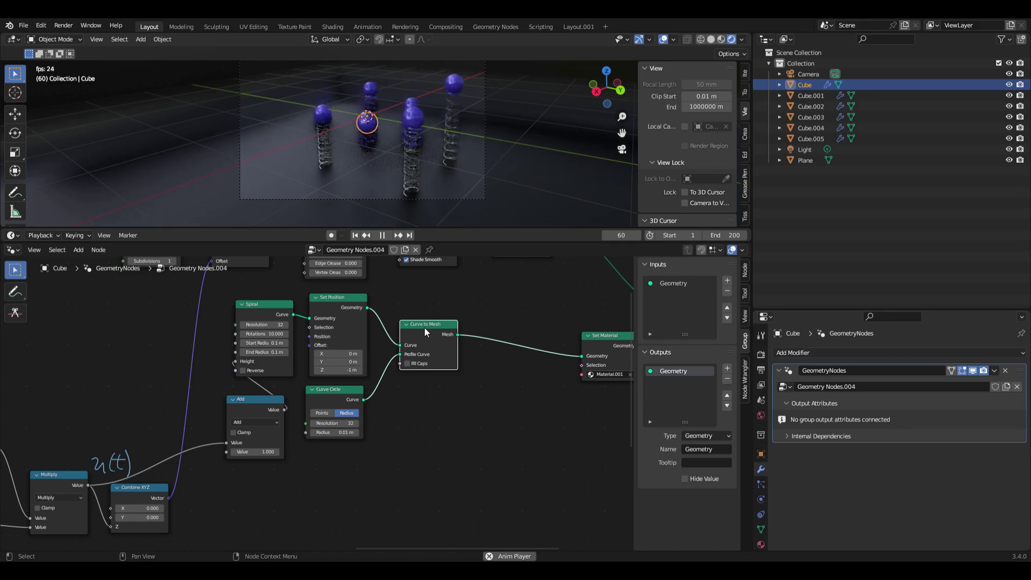
Reconnect the spring's Set Material output to the Join Geometry node
middle_drag(599, 334, 376, 368)
scroll(378, 368, down, 2)
click(380, 371)
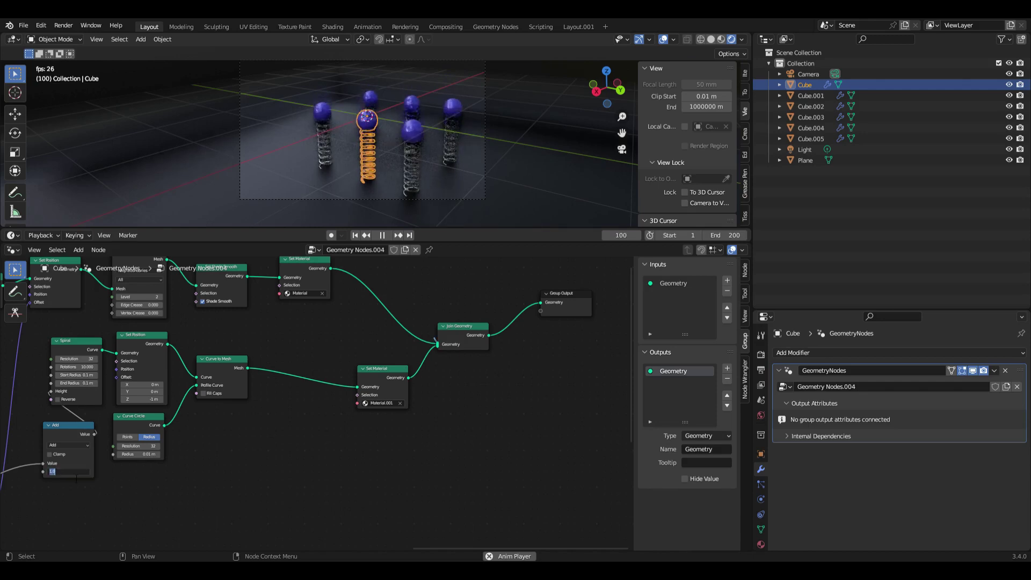
Try a value of 0 in the Add node driving the spiral height, and set it back to 1
drag(76, 476, 74, 475)
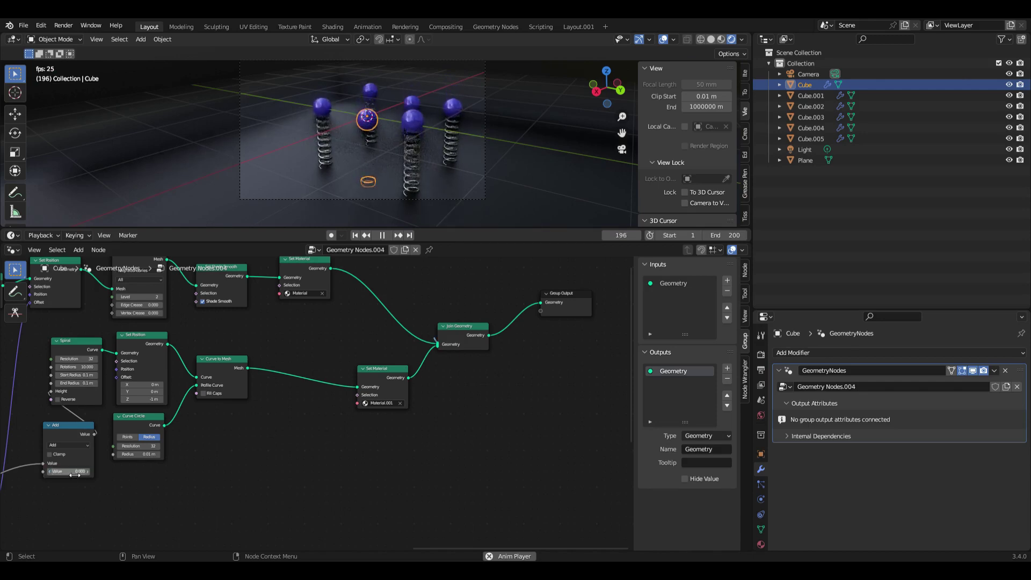
click(71, 474)
text(1)
key(Return)
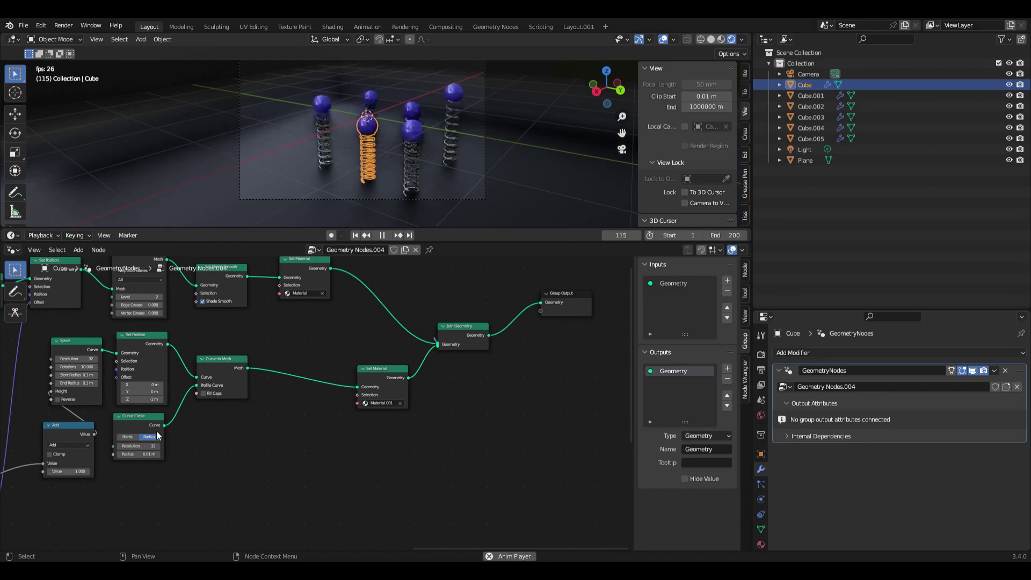
Set the Z offset of the spring's Set Position node to 0 m
double_click(150, 399)
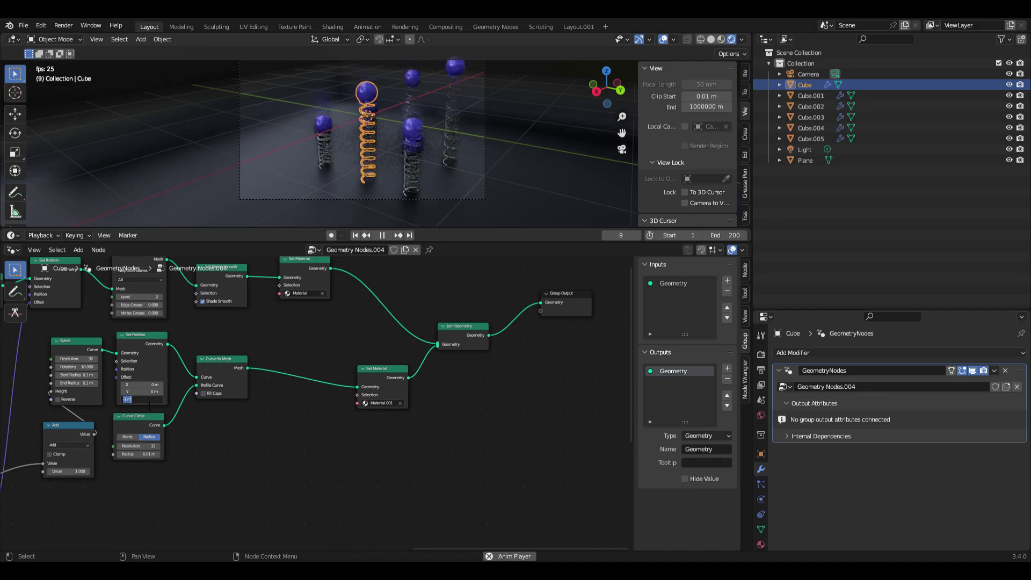
text(0)
key(Return)
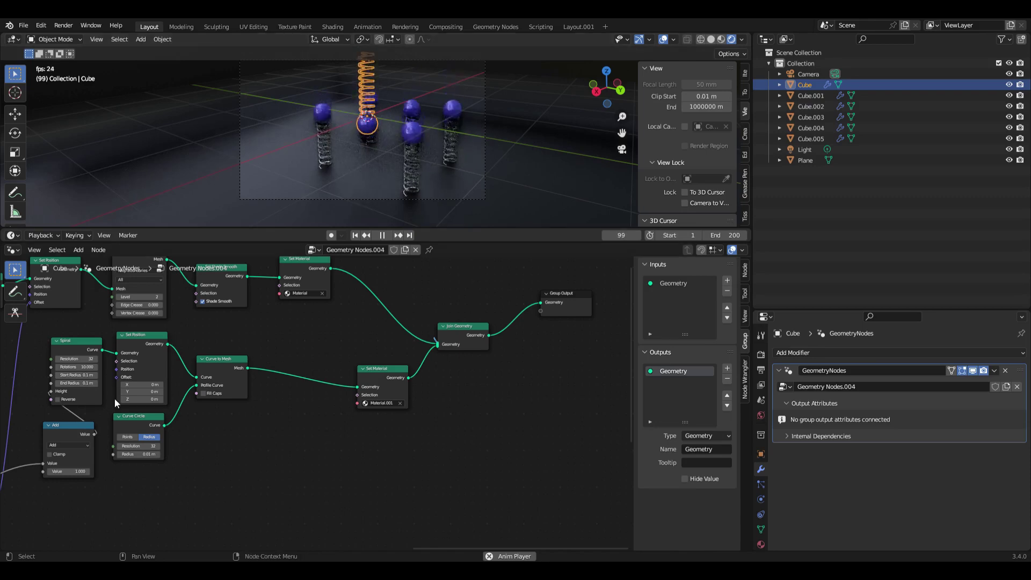
Set the Z offset of the spring's Set Position node to -1 m
double_click(140, 399)
text(-1)
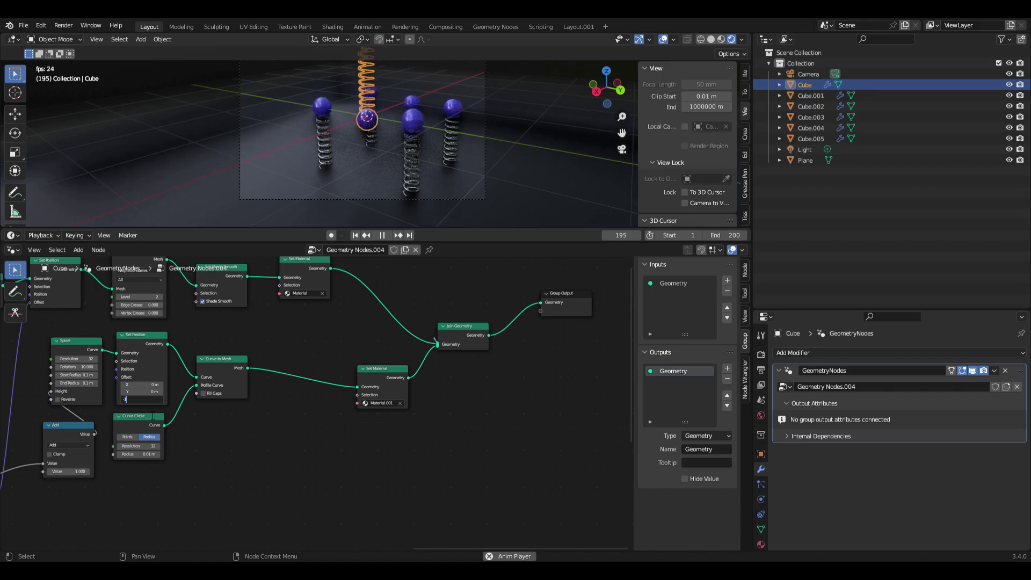
text(1)
key(Return)
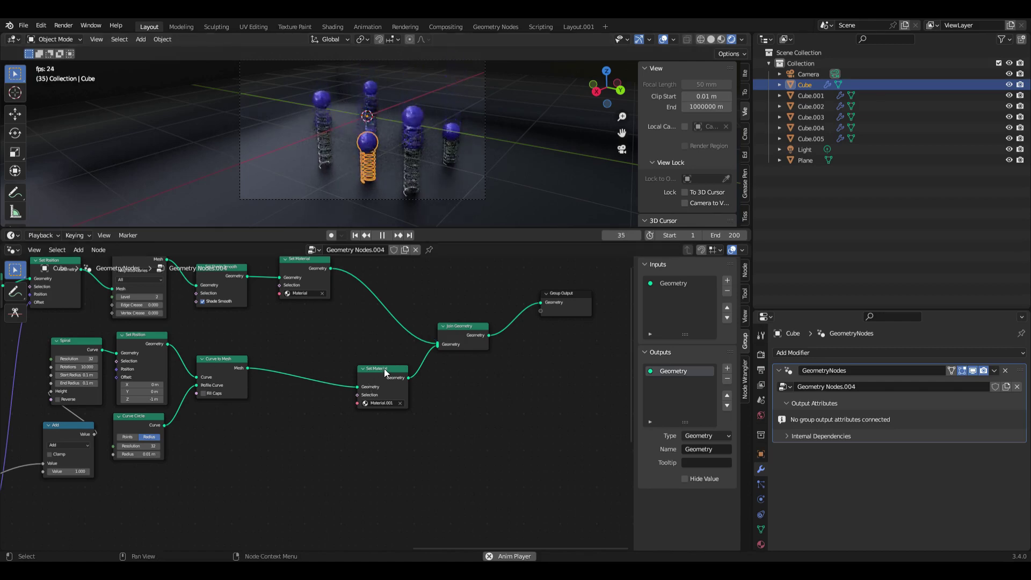
Select the ground plane to view the springs without the highlight, and reselect the Cube oscillator
click(526, 168)
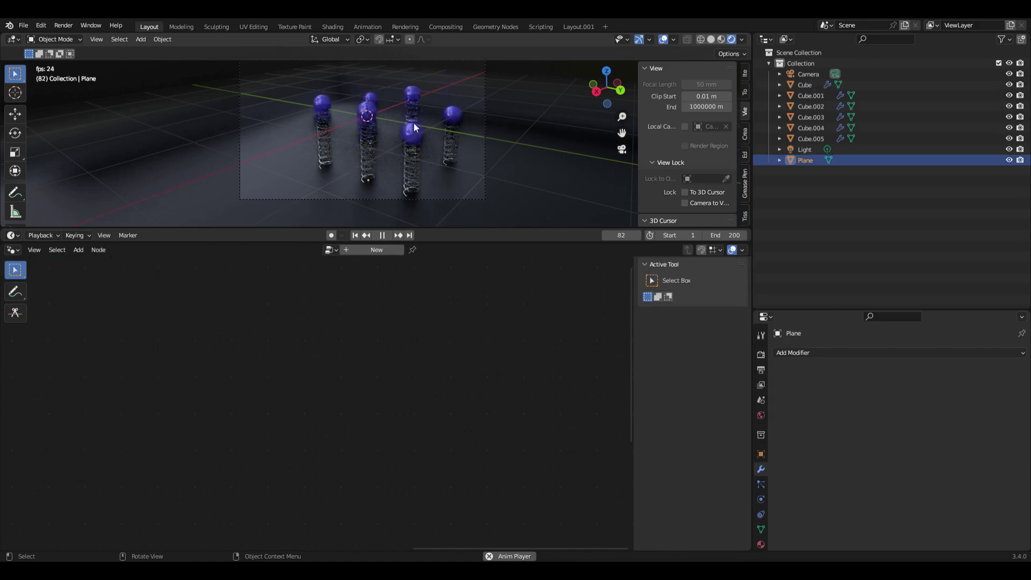
click(362, 120)
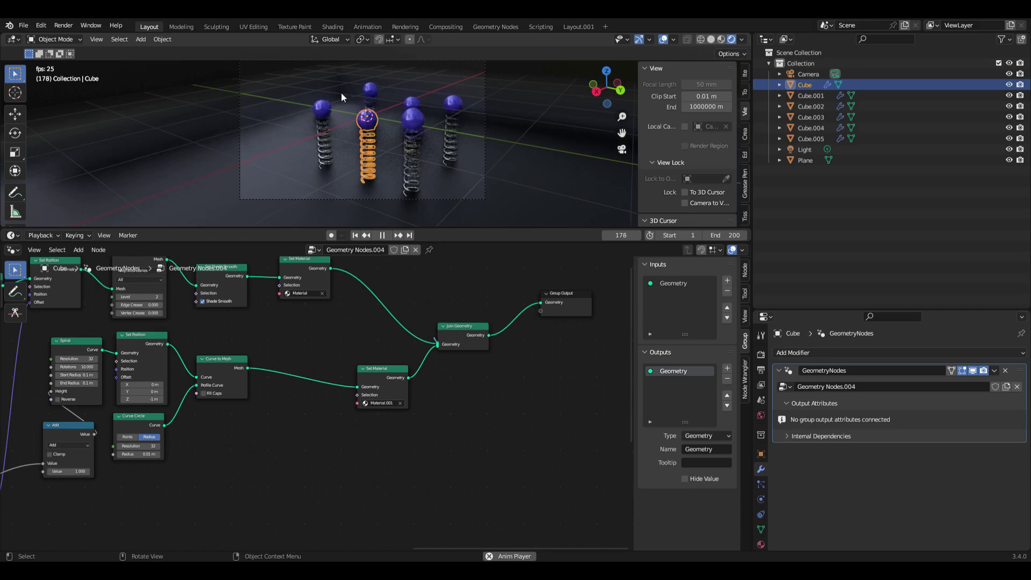
Stop the animation playback and return to frame 1
scroll(324, 427, down, 3)
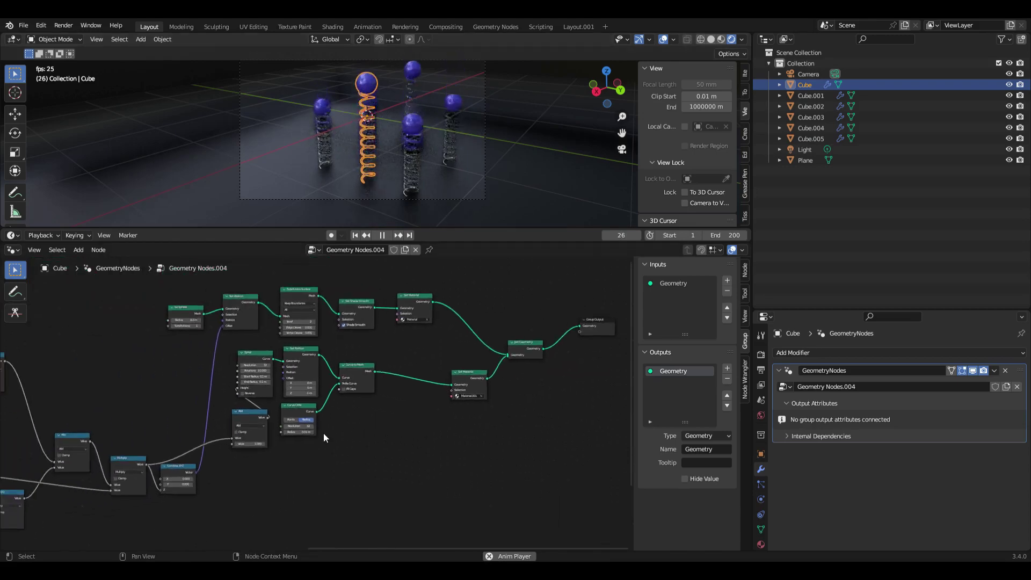
scroll(298, 423, left, 10)
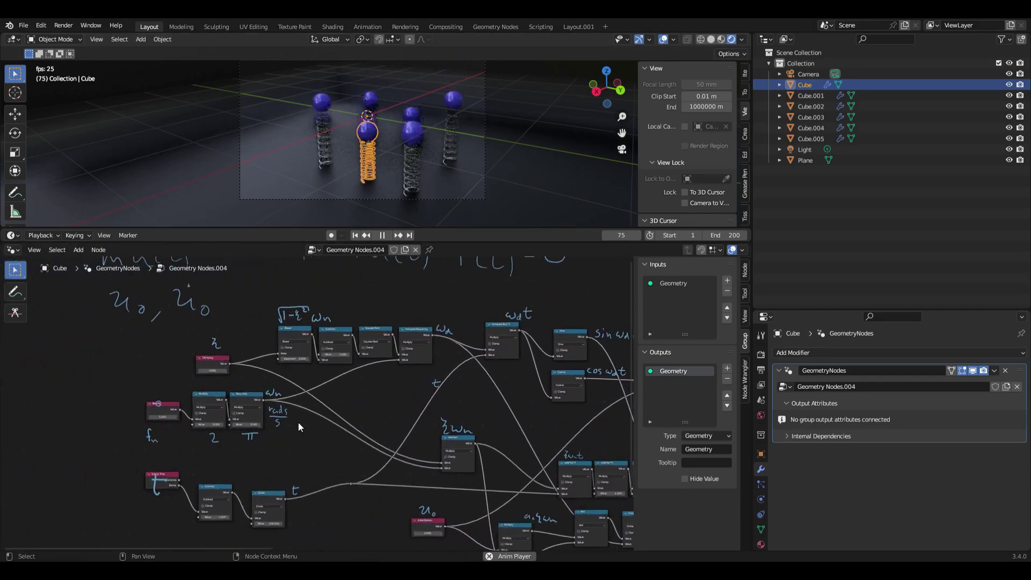
scroll(298, 422, up, 3)
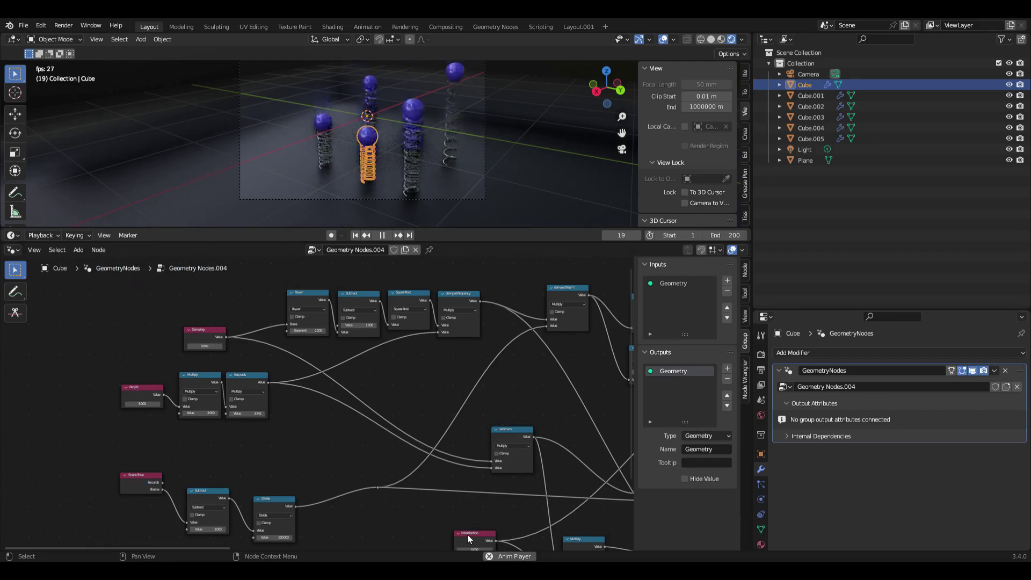
middle_drag(467, 536, 350, 463)
scroll(425, 531, up, 2)
scroll(425, 528, up, 2)
middle_drag(425, 528, 367, 506)
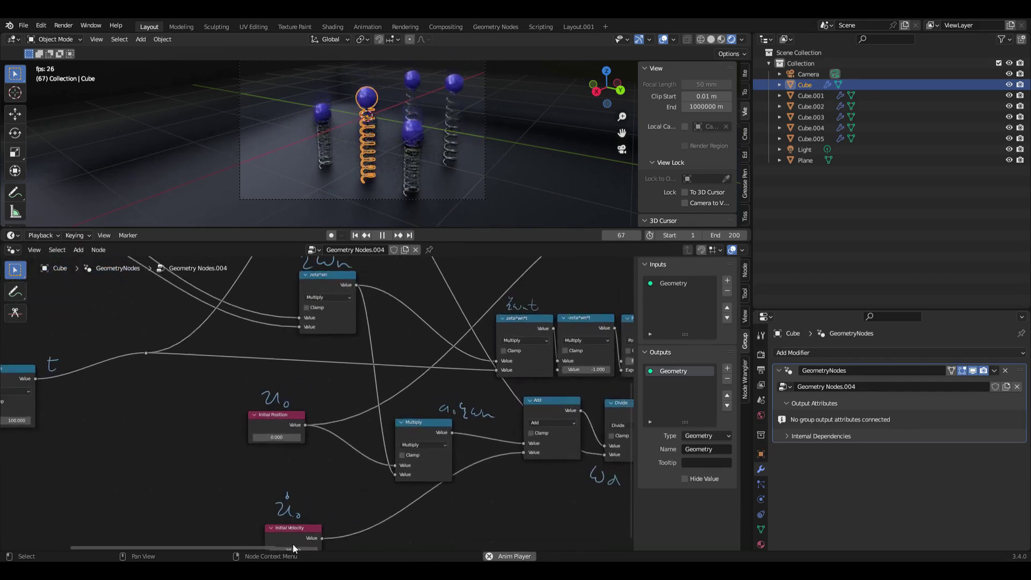
click(382, 235)
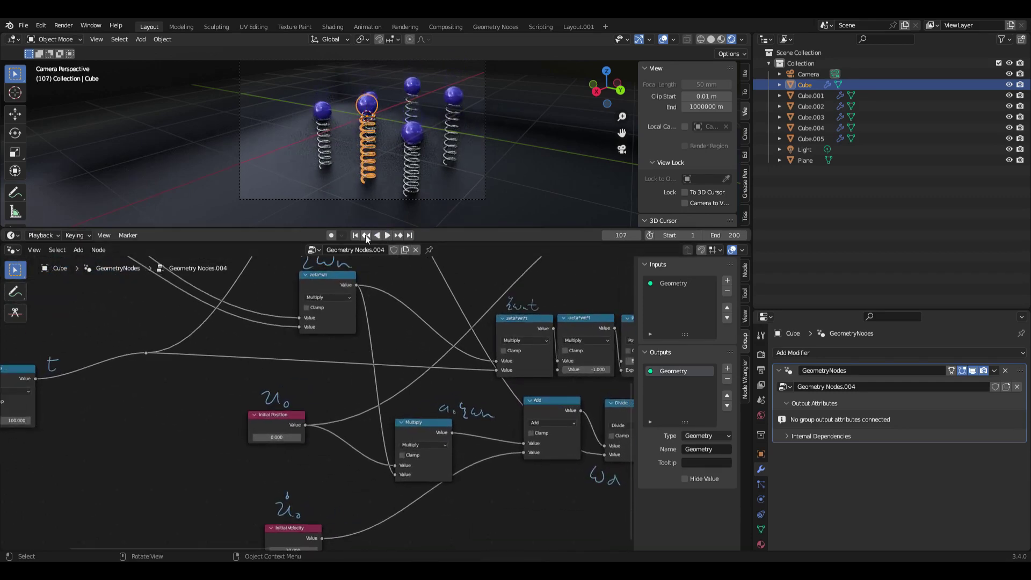
click(355, 236)
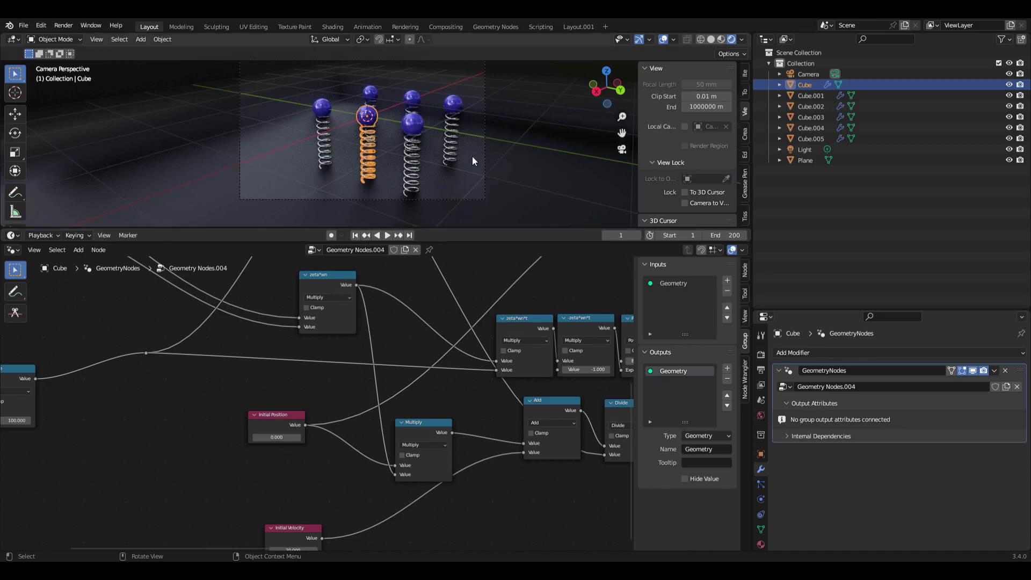
View the springs in back and right orthographic views, and return to the camera view
click(596, 95)
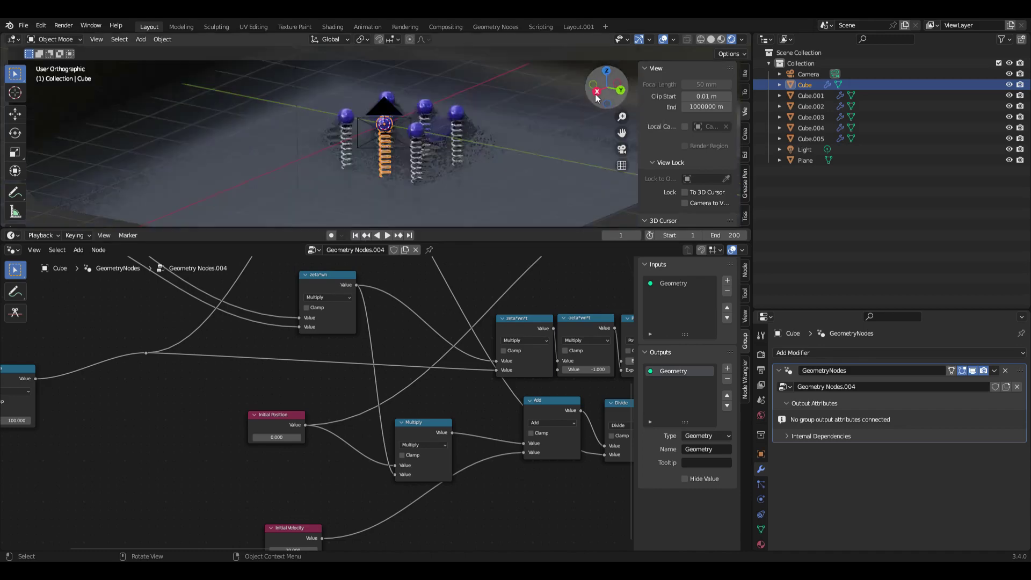
click(625, 89)
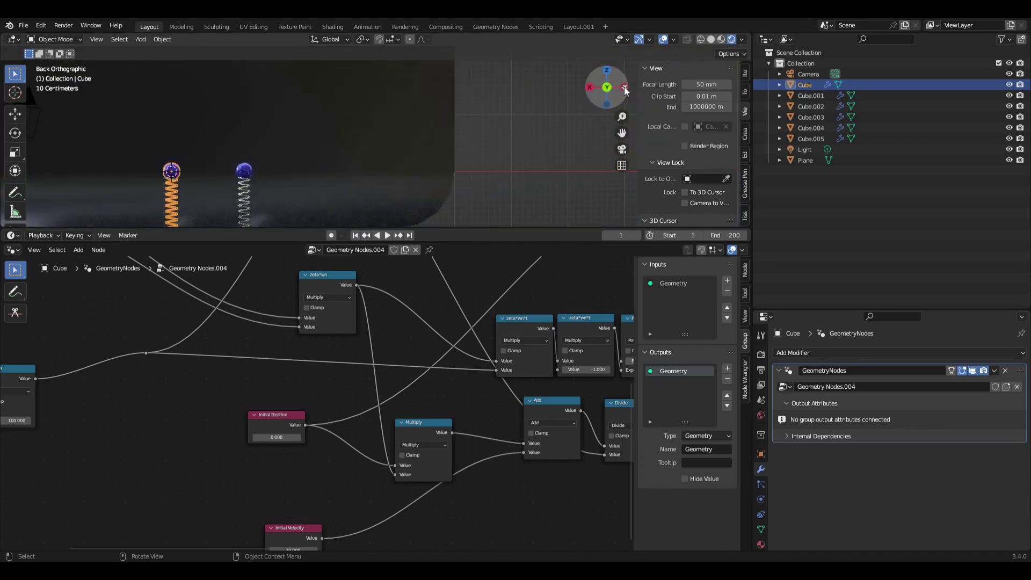
click(591, 88)
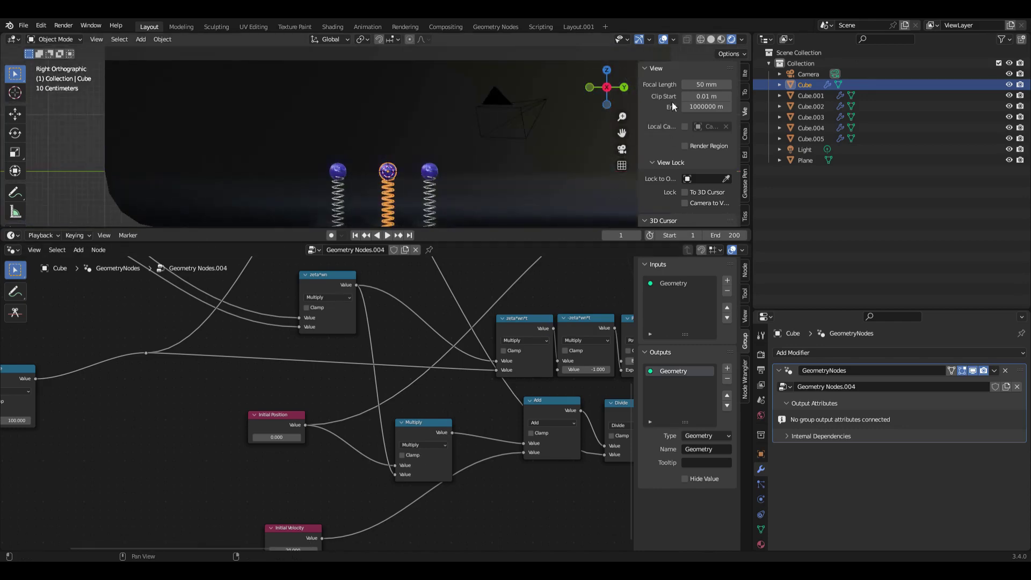
click(623, 149)
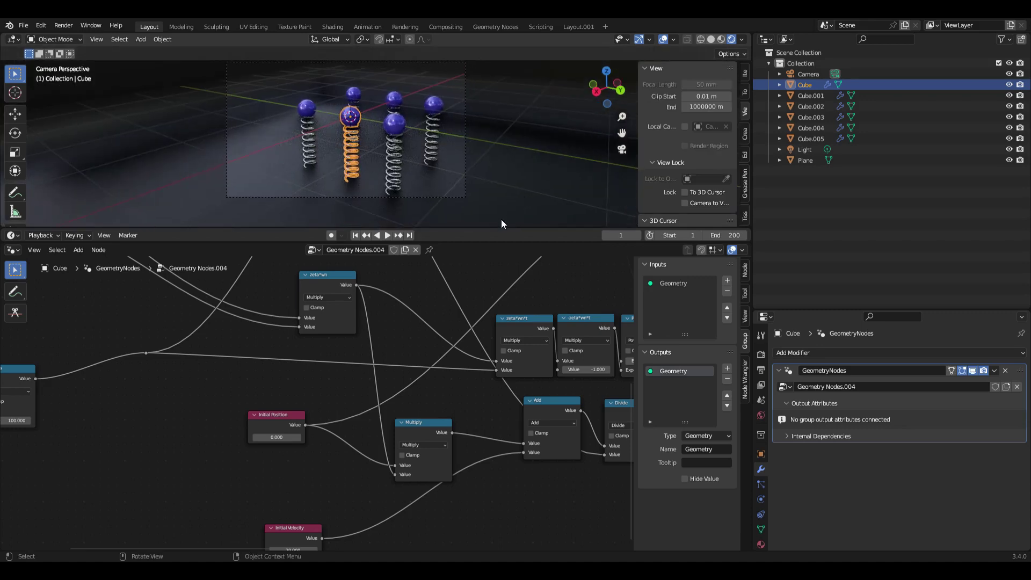